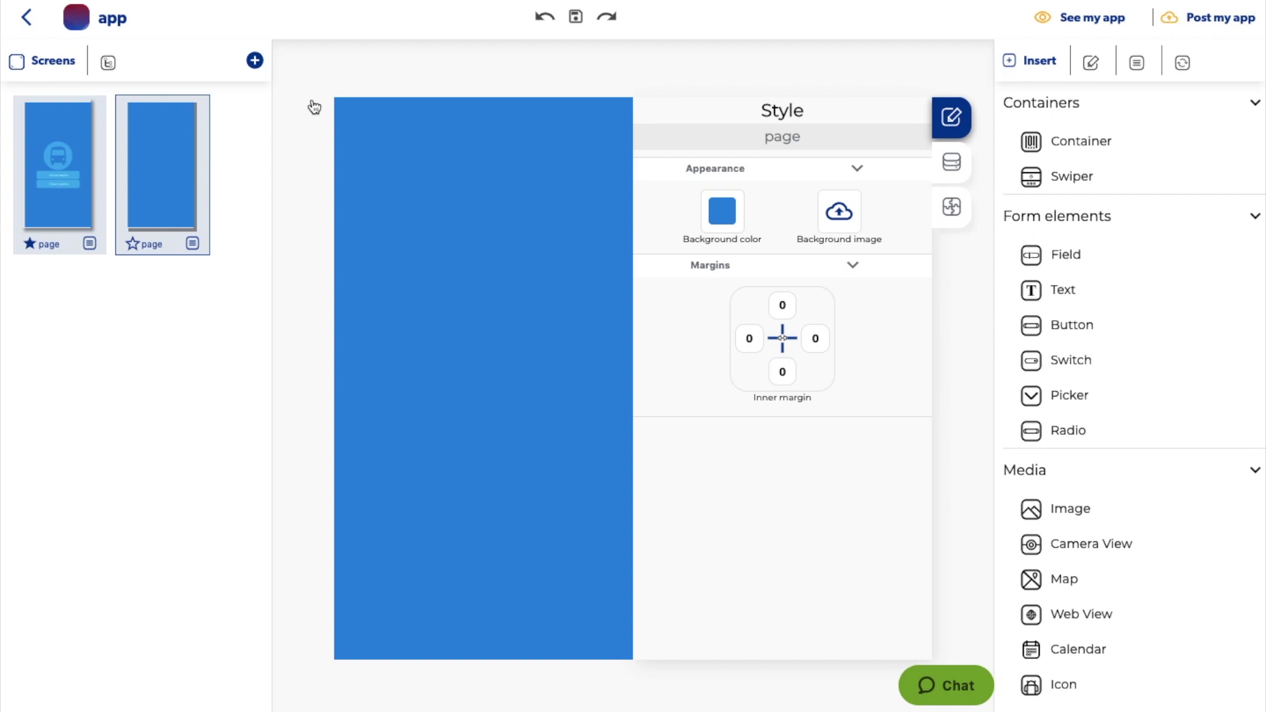
# Step: Place an image element on the empty second screen, fill it with the bus icon from the library, and scale it down
pyautogui.moveTo(1121, 503); pyautogui.dragTo(561, 337)
pyautogui.click(760, 292)
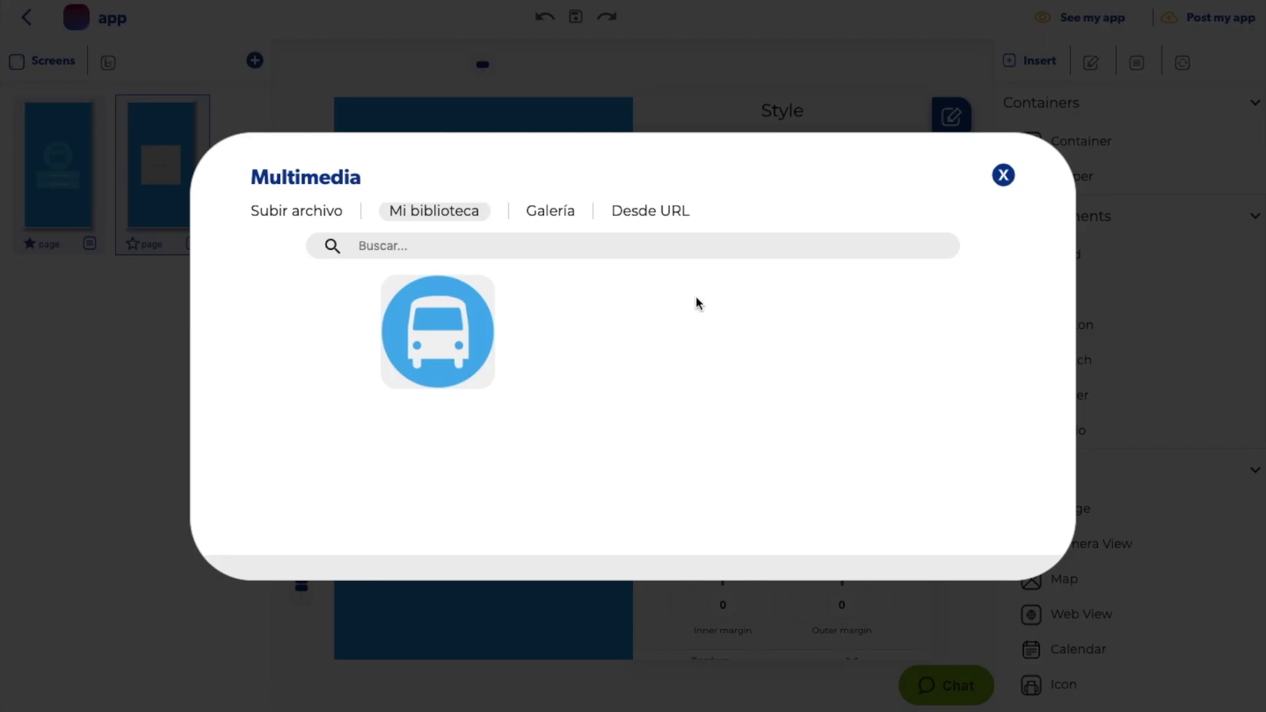
pyautogui.click(461, 307)
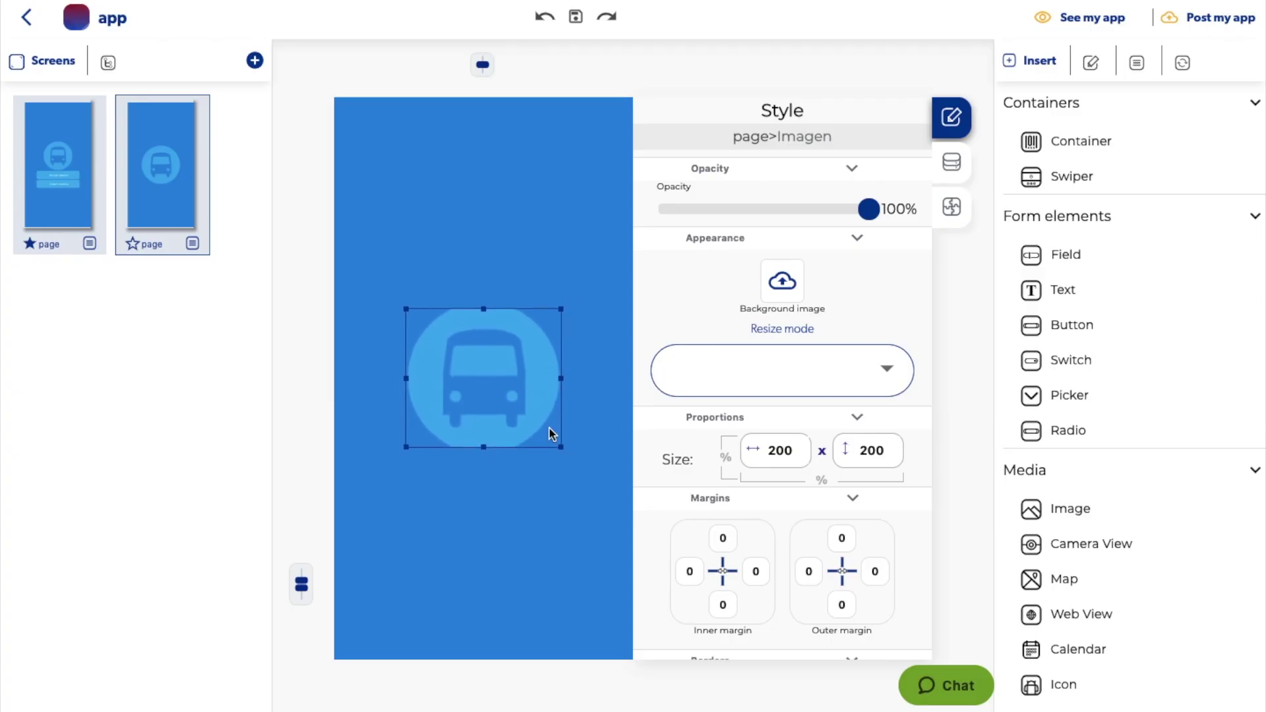
# Step: Add the text INICIAR SESIÓN below the bus image and format it bold at font size 27
pyautogui.moveTo(1049, 307); pyautogui.dragTo(447, 472)
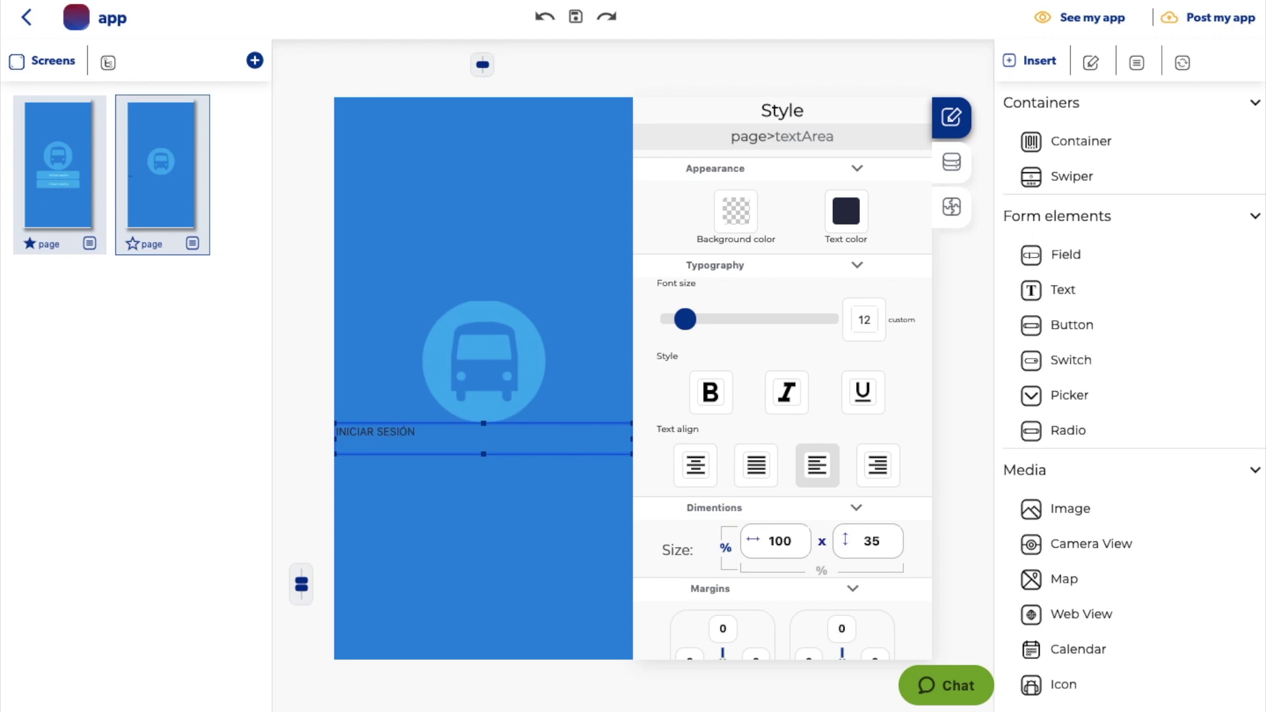
pyautogui.click(720, 399)
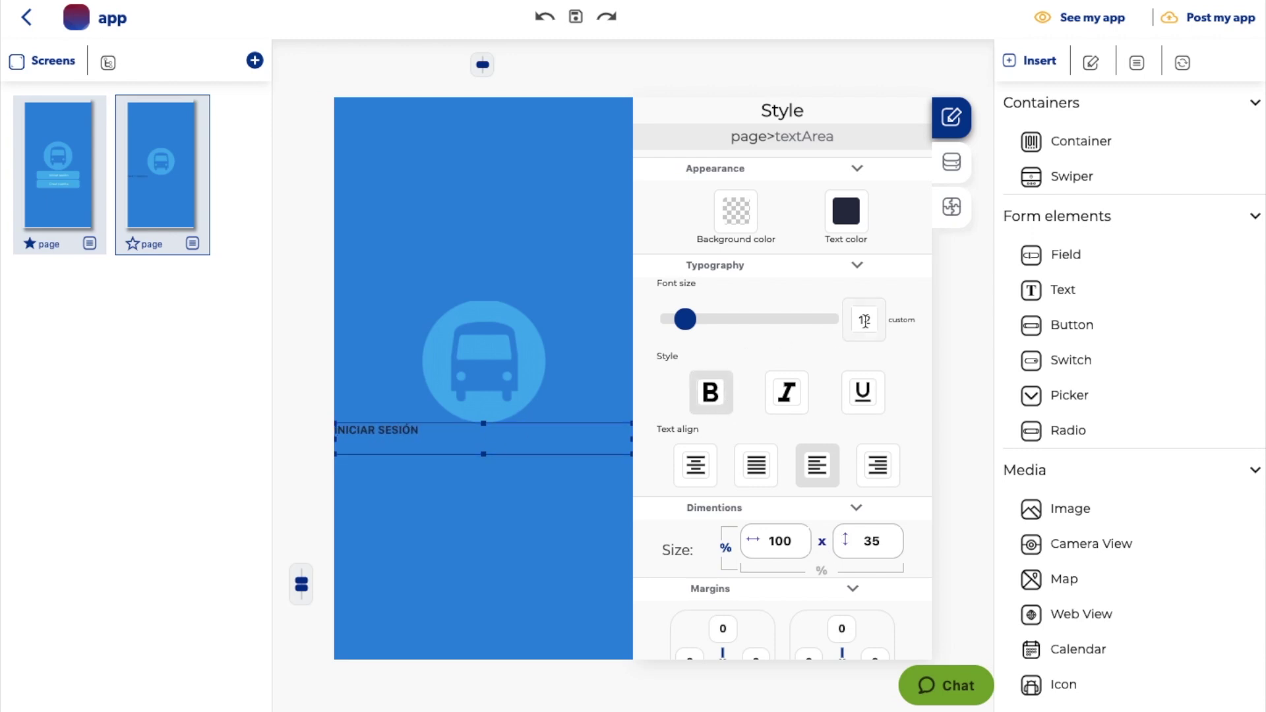
pyautogui.click(864, 321)
pyautogui.press('BackSpace')
pyautogui.press('Return')
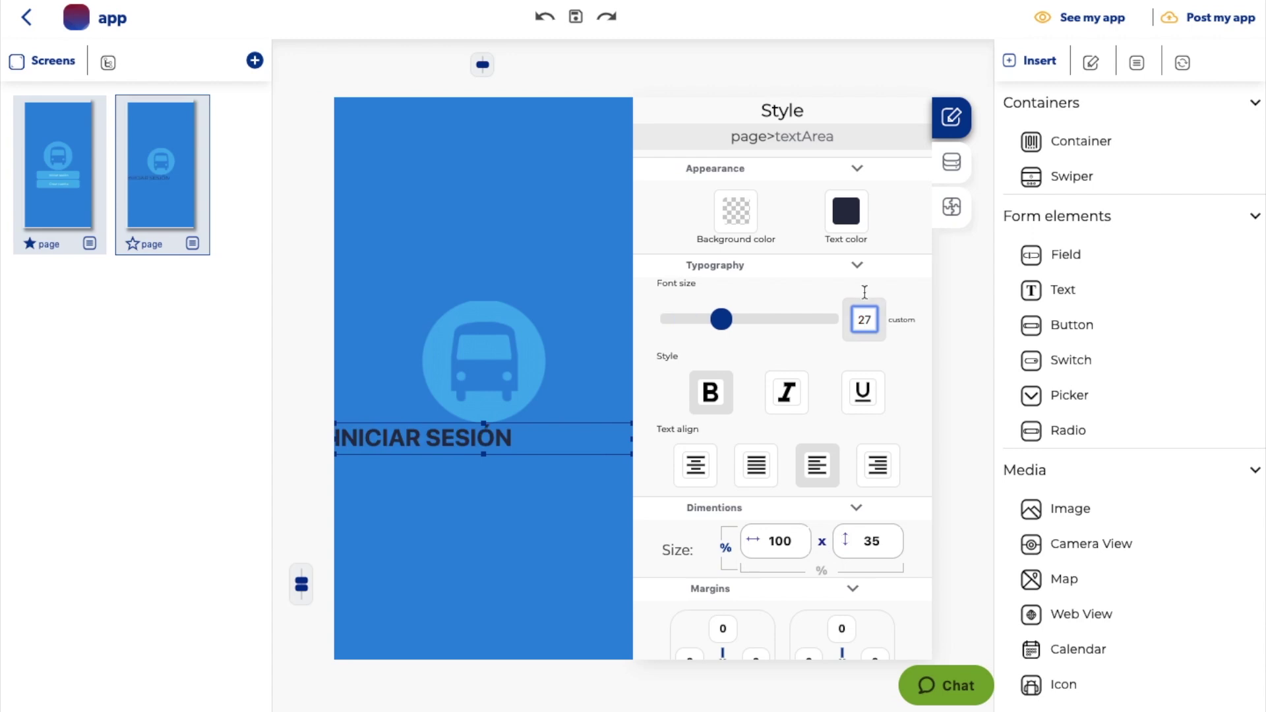
# Step: Colour the INICIAR SESIÓN heading white and centre it
pyautogui.click(847, 218)
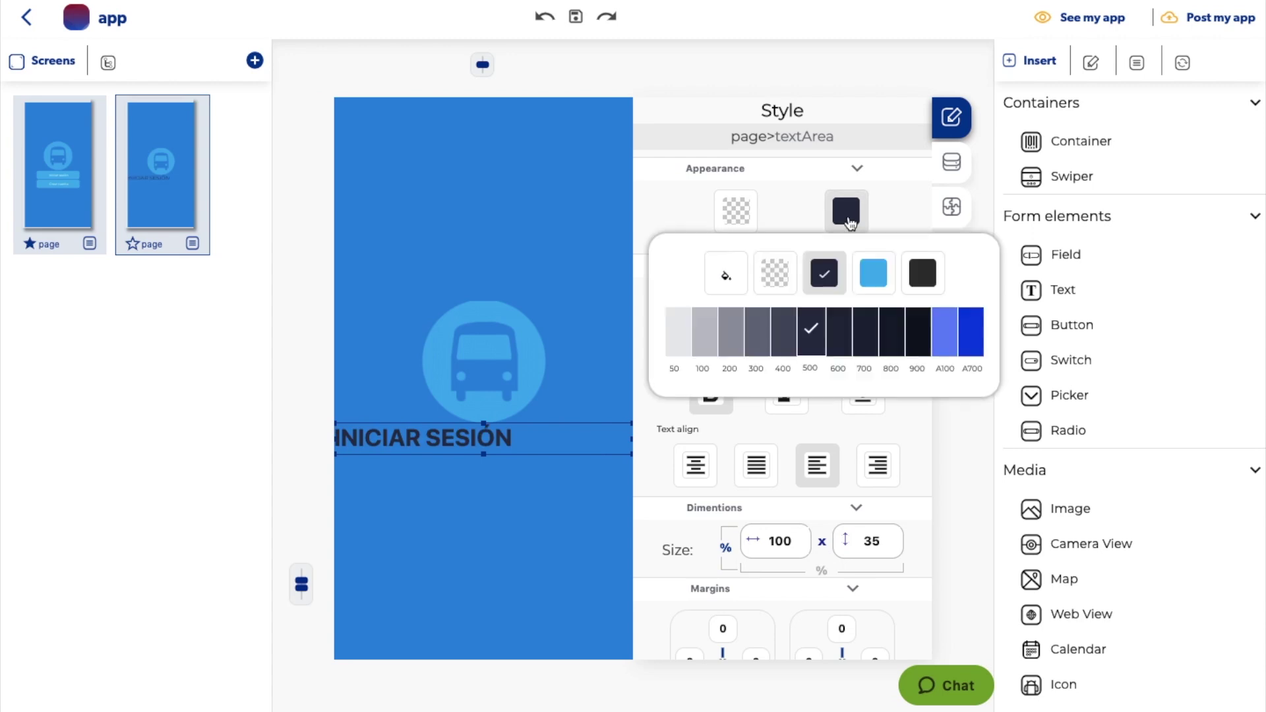
pyautogui.click(913, 277)
pyautogui.click(685, 346)
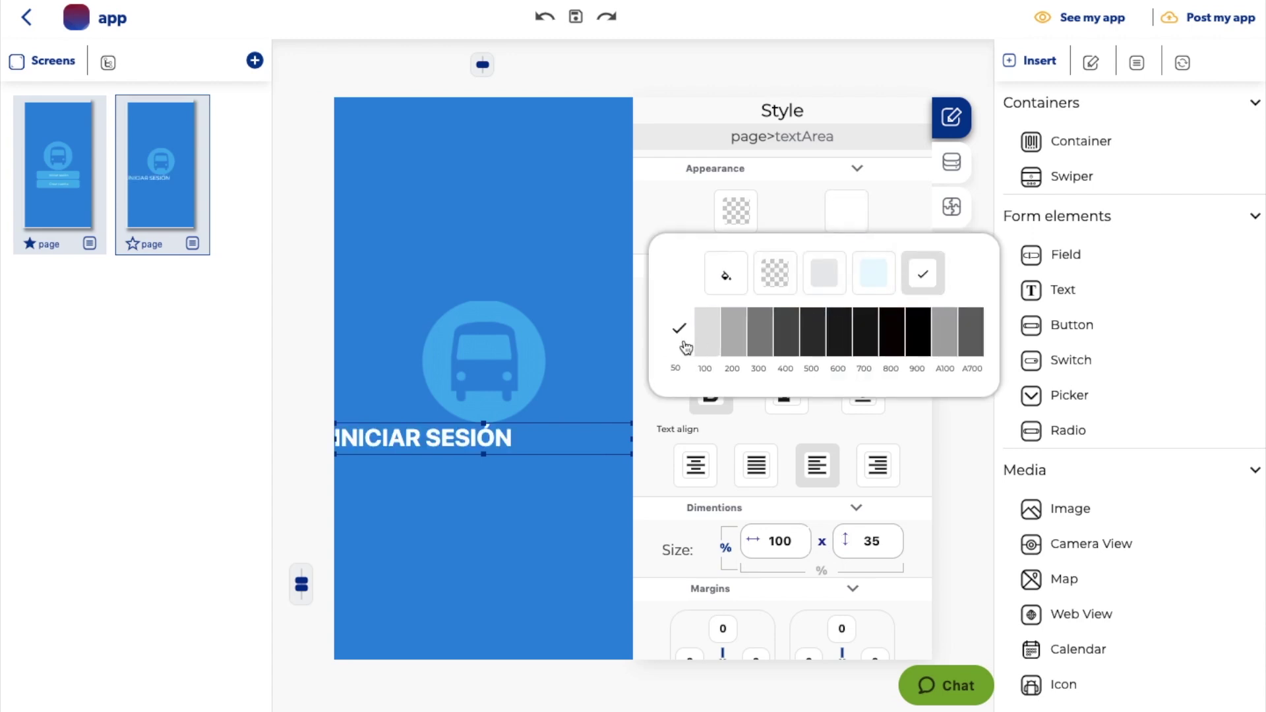
pyautogui.click(846, 211)
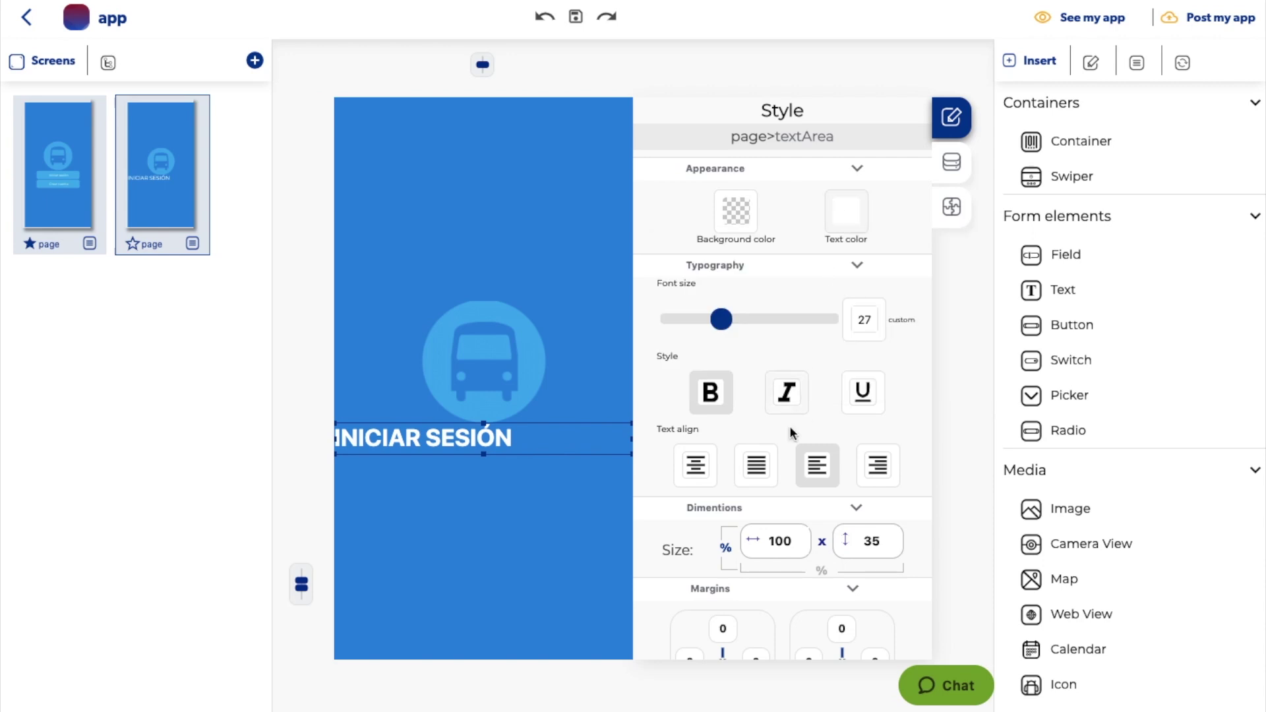
pyautogui.click(703, 465)
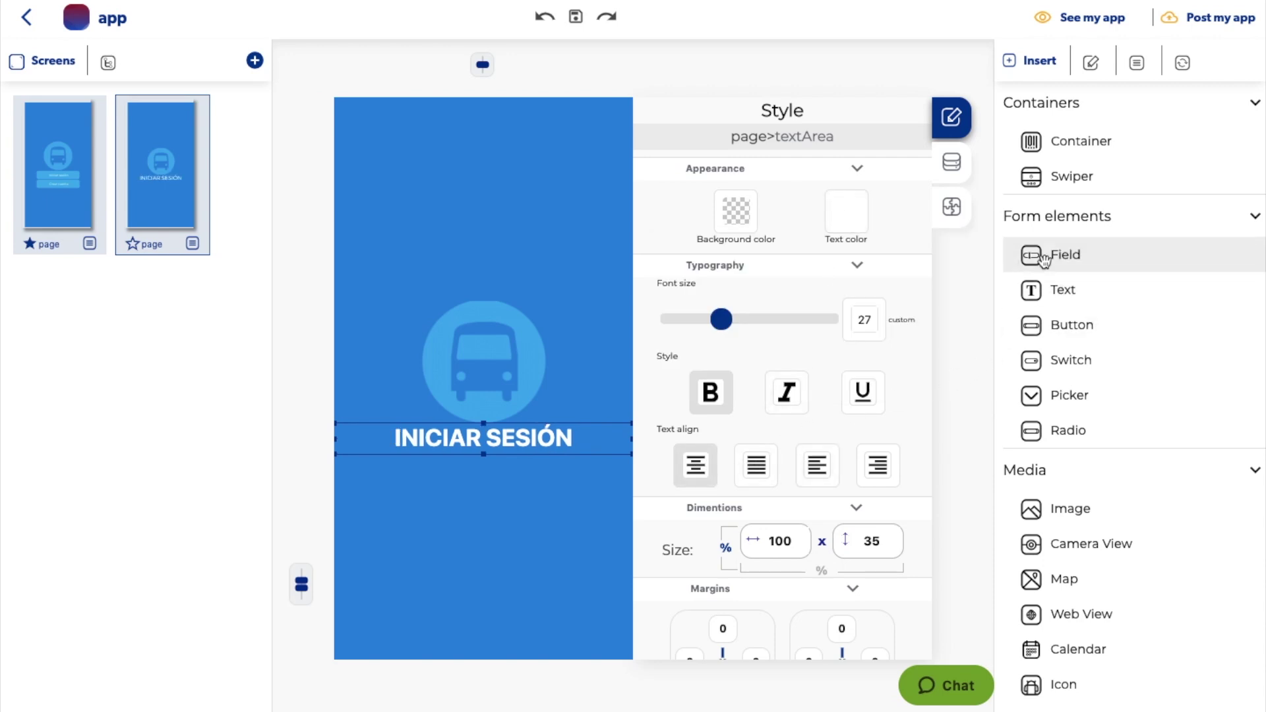
# Step: Add a text field below the heading with light blue shade 100 as background and the text USUARIO
pyautogui.moveTo(1043, 259); pyautogui.dragTo(462, 487)
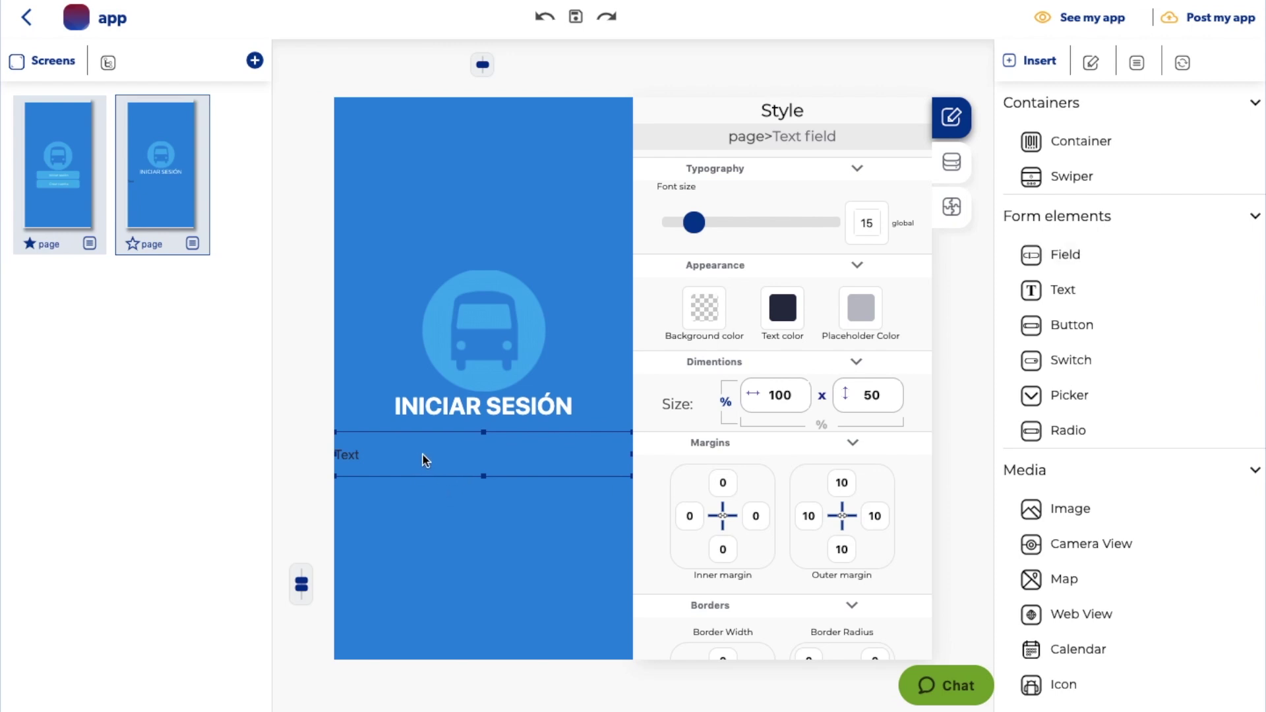
pyautogui.click(711, 311)
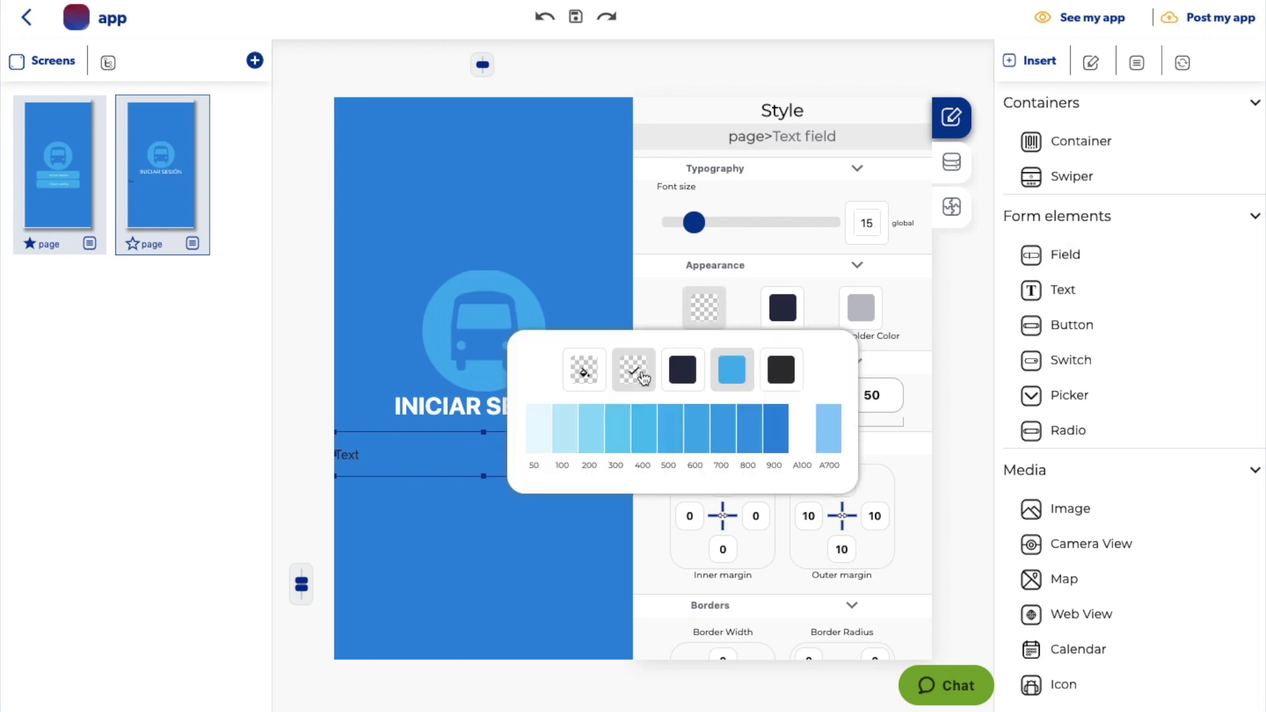
pyautogui.click(568, 428)
pyautogui.click(435, 461)
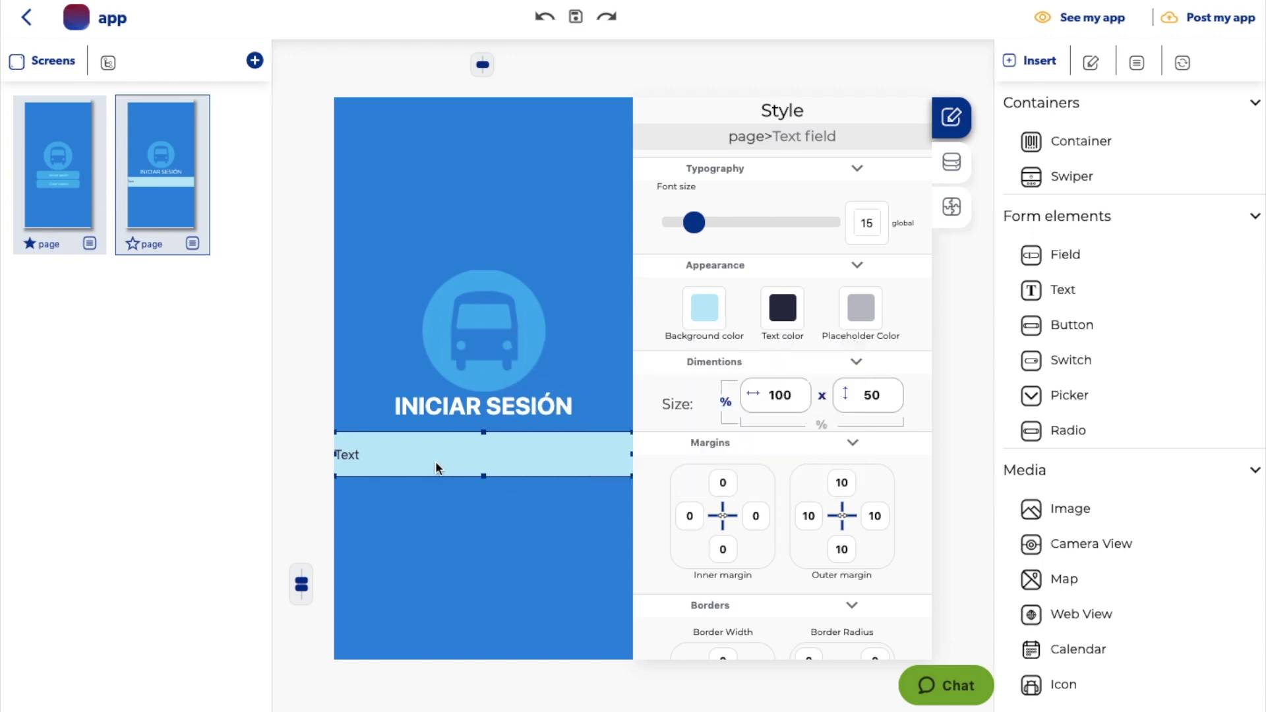
pyautogui.doubleClick(396, 456)
pyautogui.press('BackSpace')
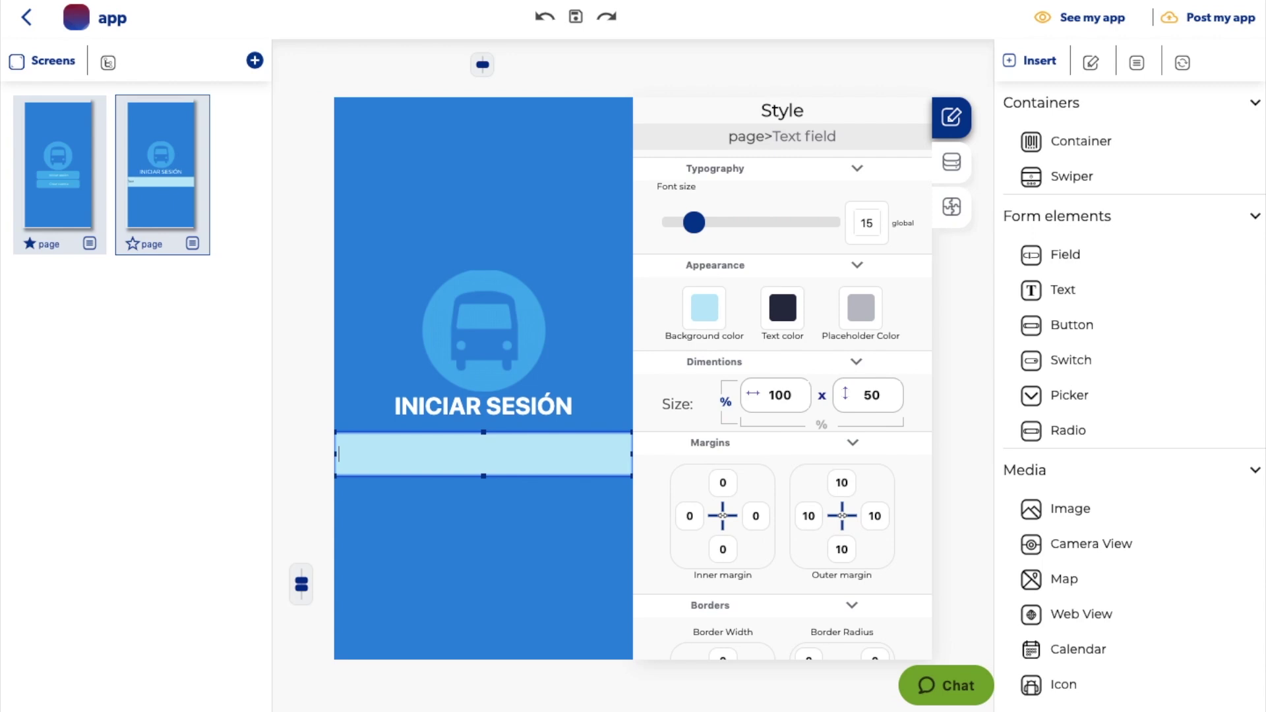
pyautogui.write('USUARIO')
# Step: Add a second text field below USUARIO with light blue shade 100 as background and the text CONTRASEÑA
pyautogui.moveTo(1075, 255); pyautogui.dragTo(441, 505)
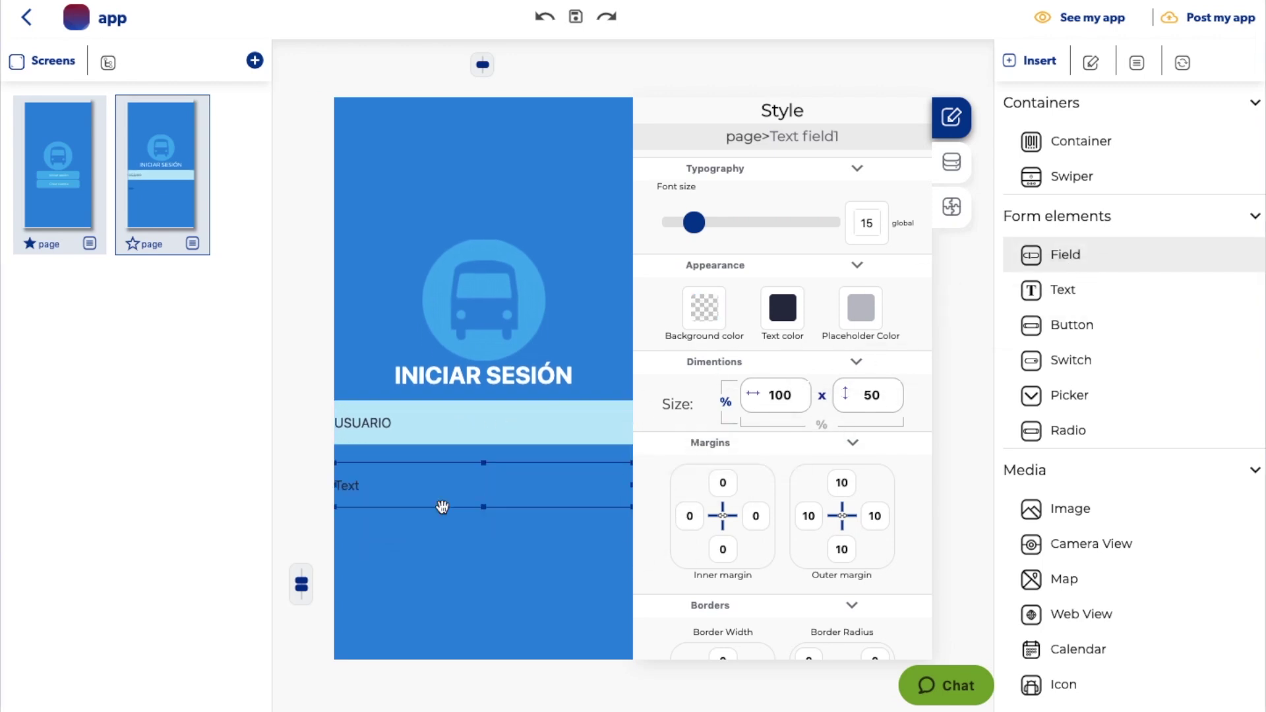
pyautogui.click(721, 308)
pyautogui.click(562, 425)
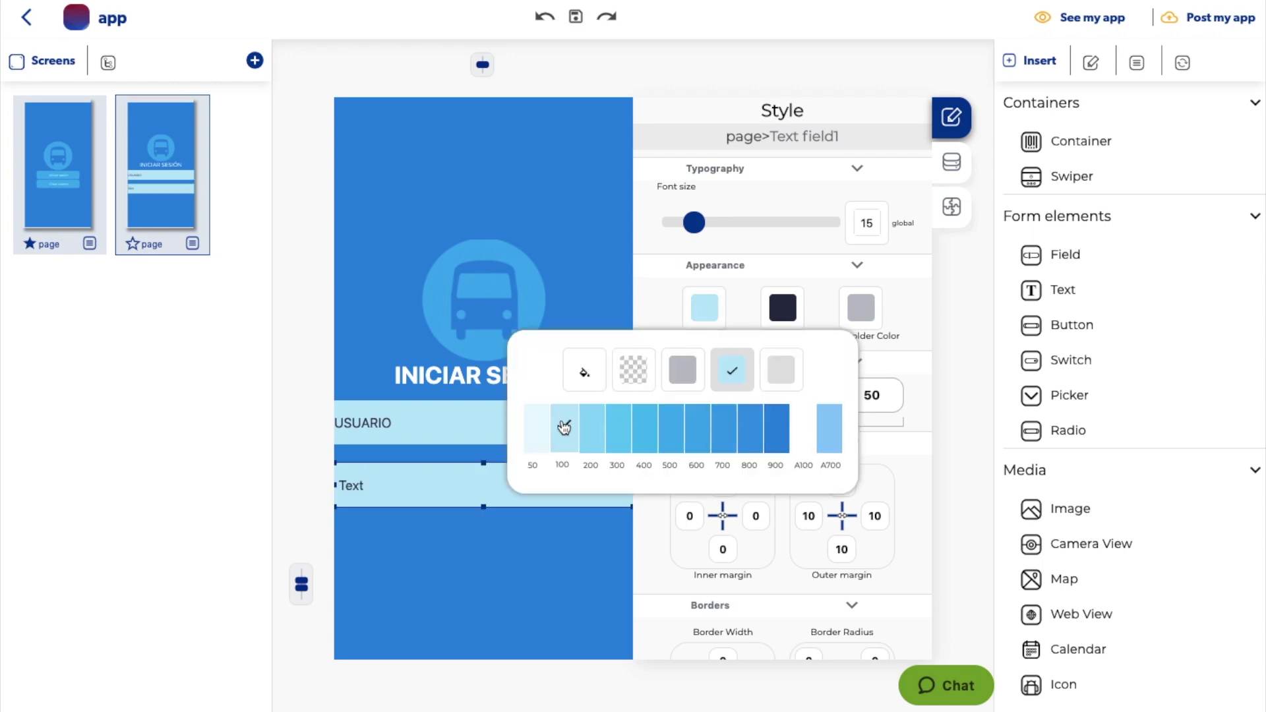
pyautogui.click(426, 493)
pyautogui.click(424, 494)
pyautogui.write('CONTRASEÑA')
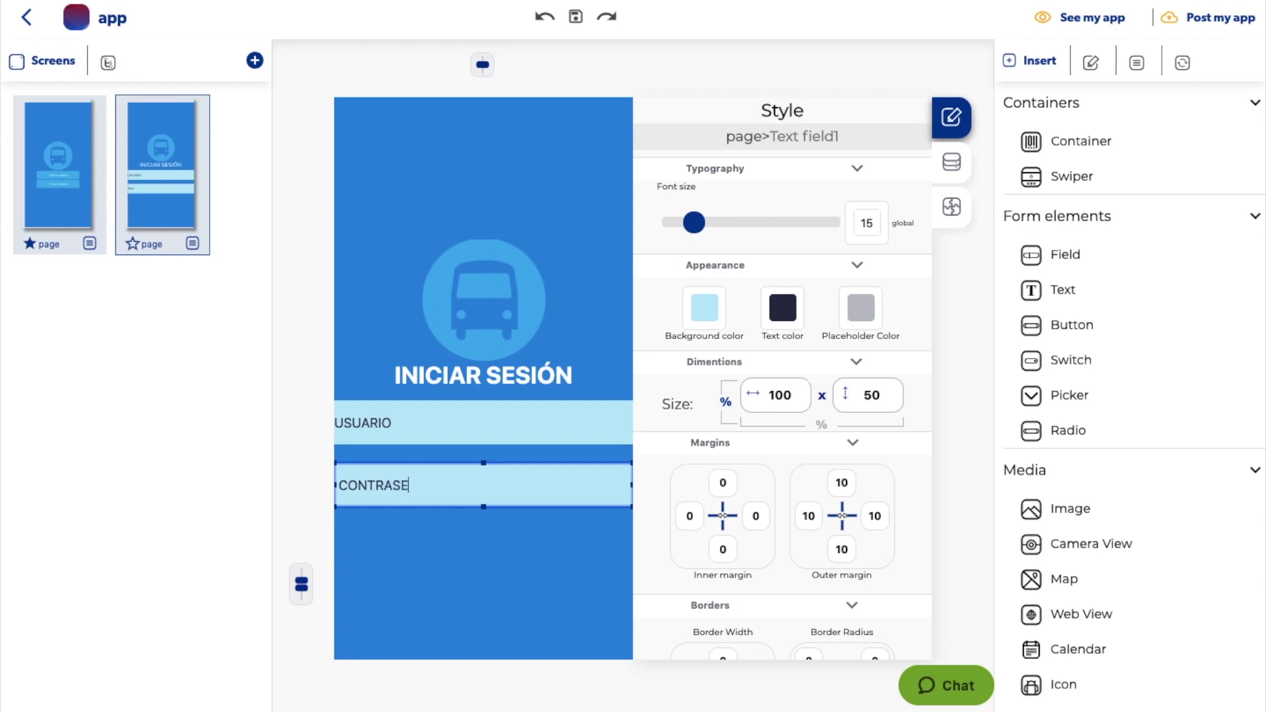
# Step: Round the corners of the CONTRASEÑA and USUARIO fields with a border radius of 50
pyautogui.click(853, 442)
pyautogui.click(807, 522)
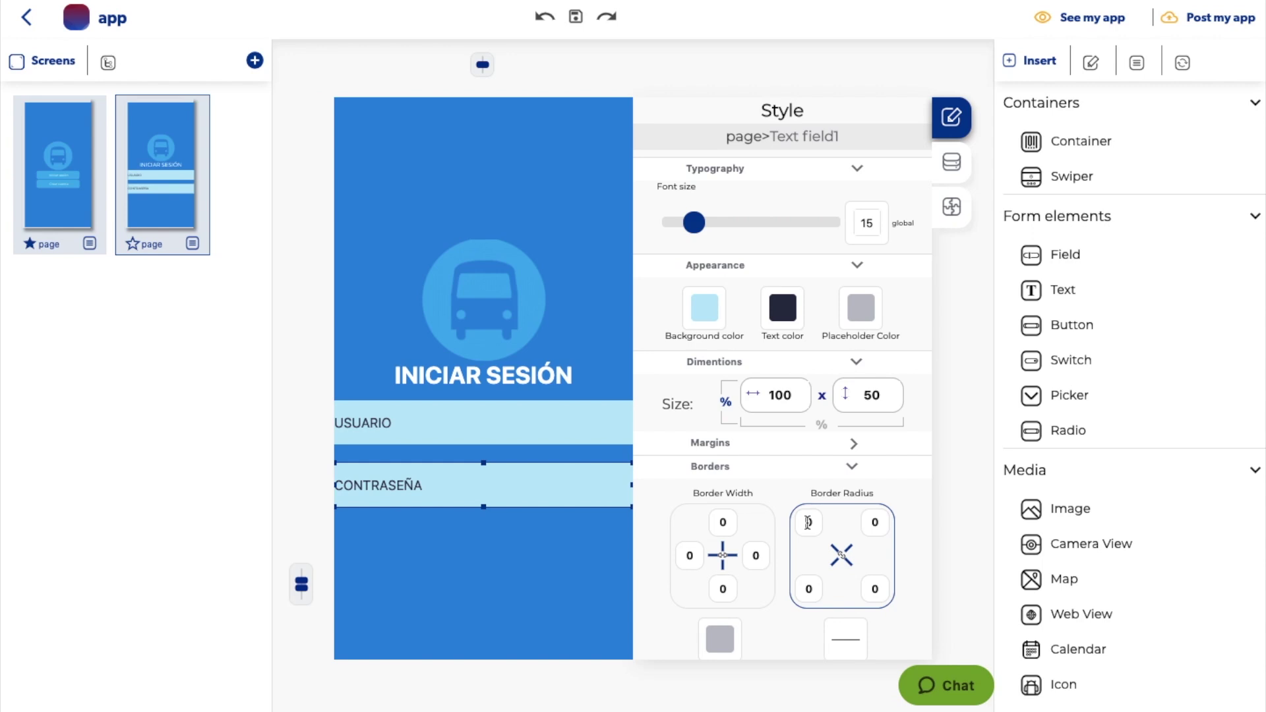
pyautogui.write('50')
pyautogui.click(610, 435)
pyautogui.click(805, 522)
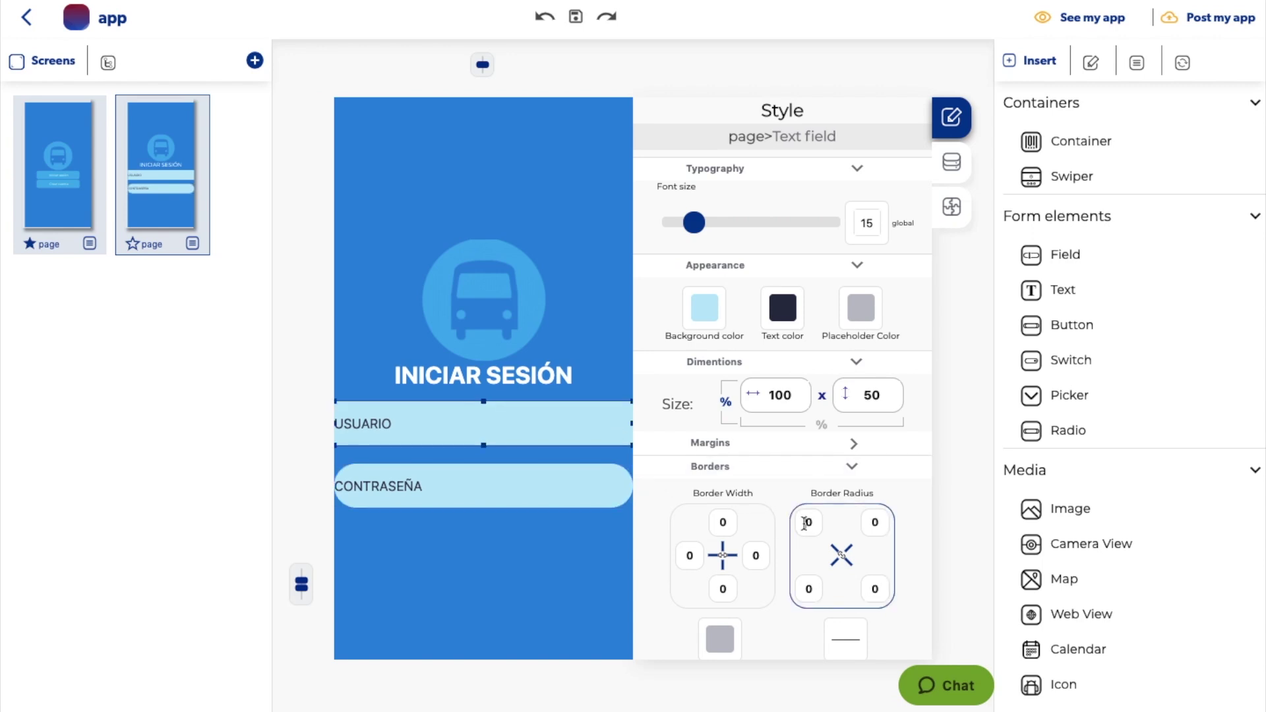
pyautogui.write('5')
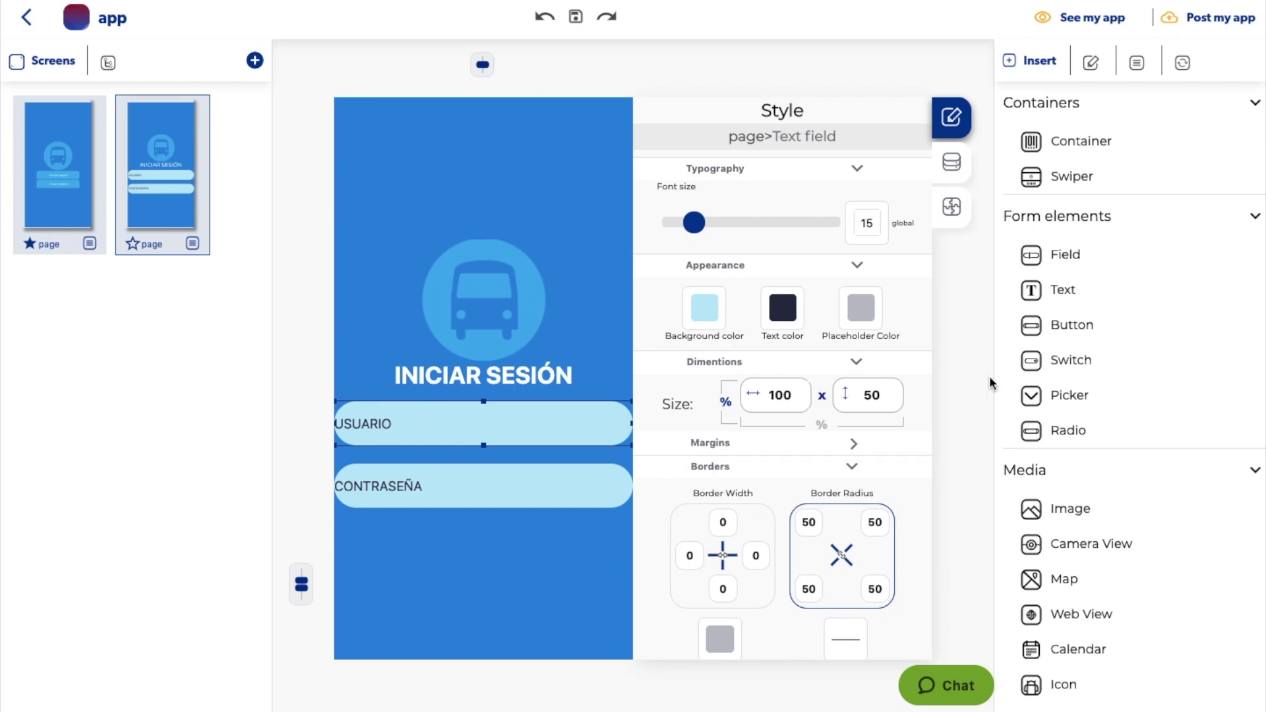
# Step: Add a button below the CONTRASEÑA field, label it INICIAR SESIÓN, and widen it to about 148
pyautogui.moveTo(1045, 330); pyautogui.dragTo(455, 550)
pyautogui.click(479, 521)
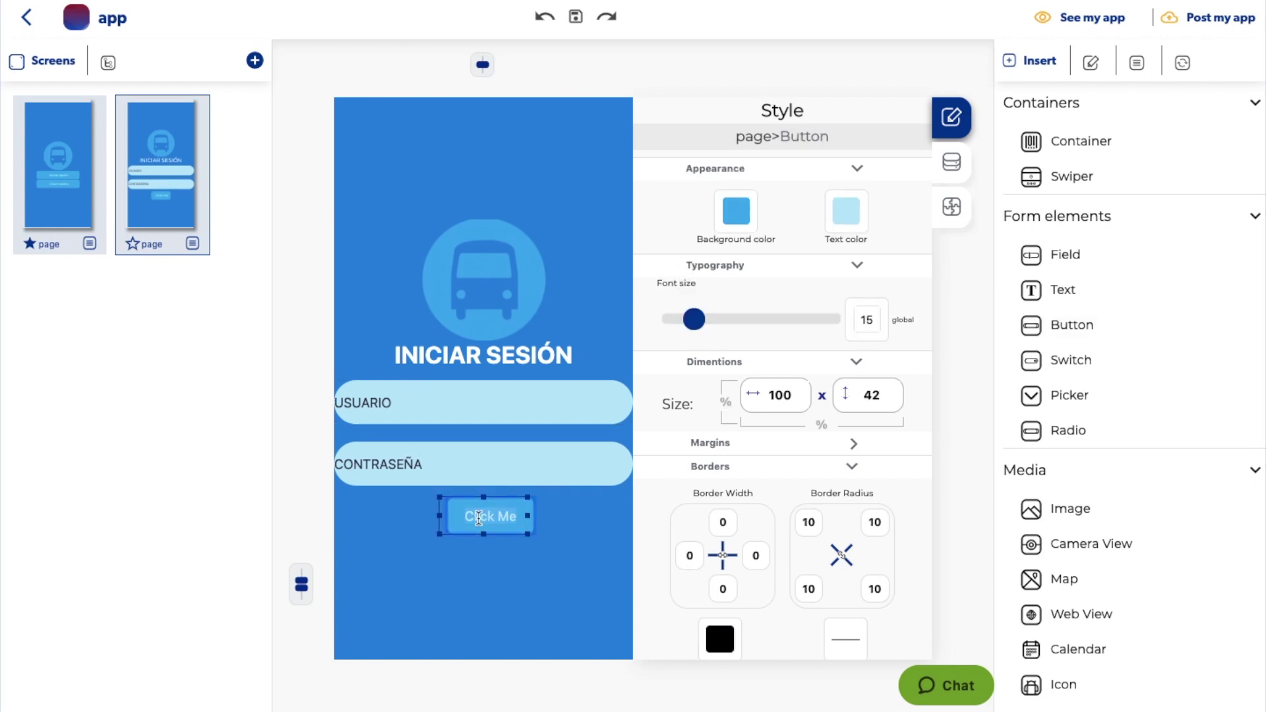
pyautogui.hotkey('ctrl', 'a')
pyautogui.press('BackSpace')
pyautogui.write('INICIAR')
pyautogui.write(' SES')
pyautogui.write('IÓN')
pyautogui.moveTo(440, 516); pyautogui.dragTo(402, 512)
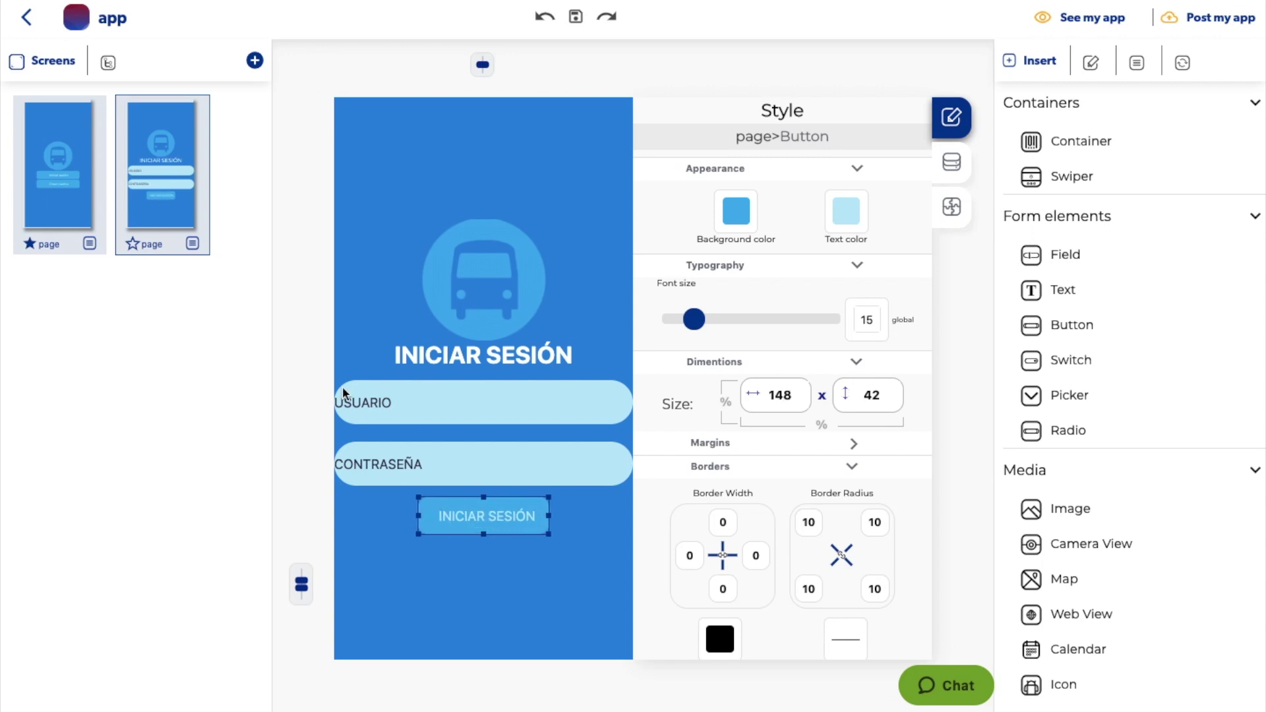
# Step: Rename the second screen to INICIAR SESIÓN
pyautogui.doubleClick(157, 244)
pyautogui.press('BackSpace')
pyautogui.write('INICIAR SESIÓN')
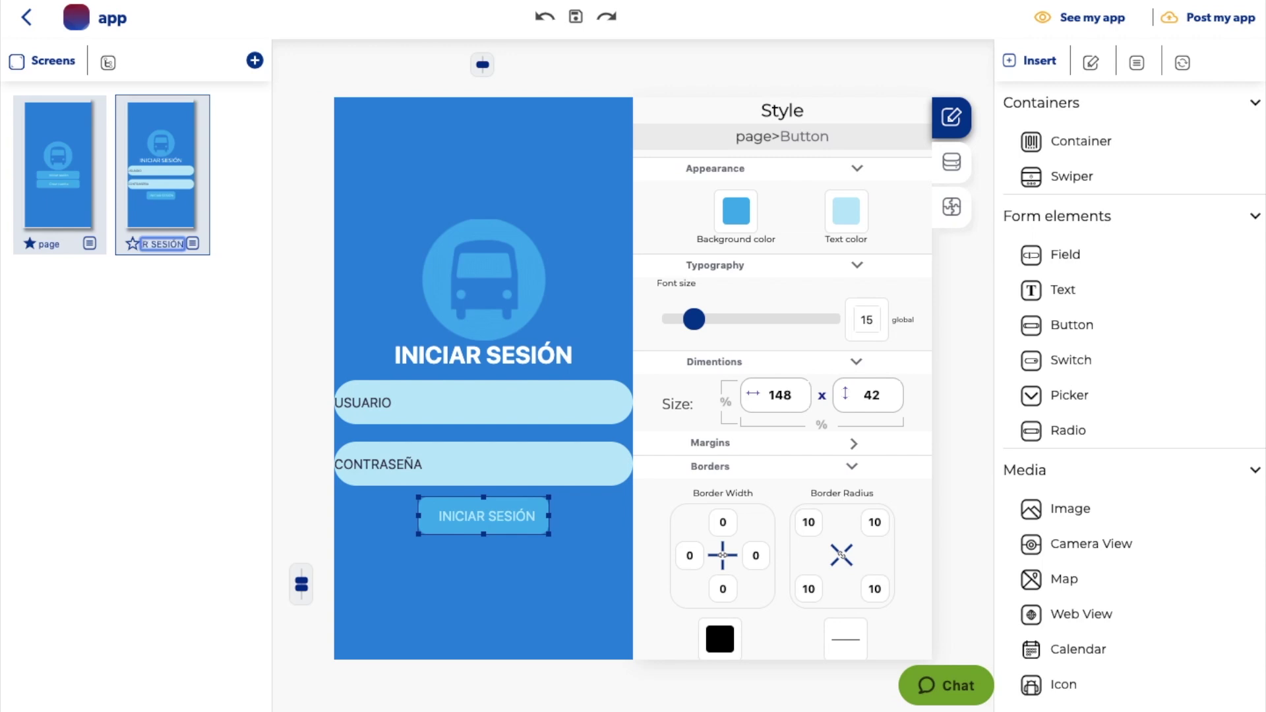
pyautogui.click(240, 280)
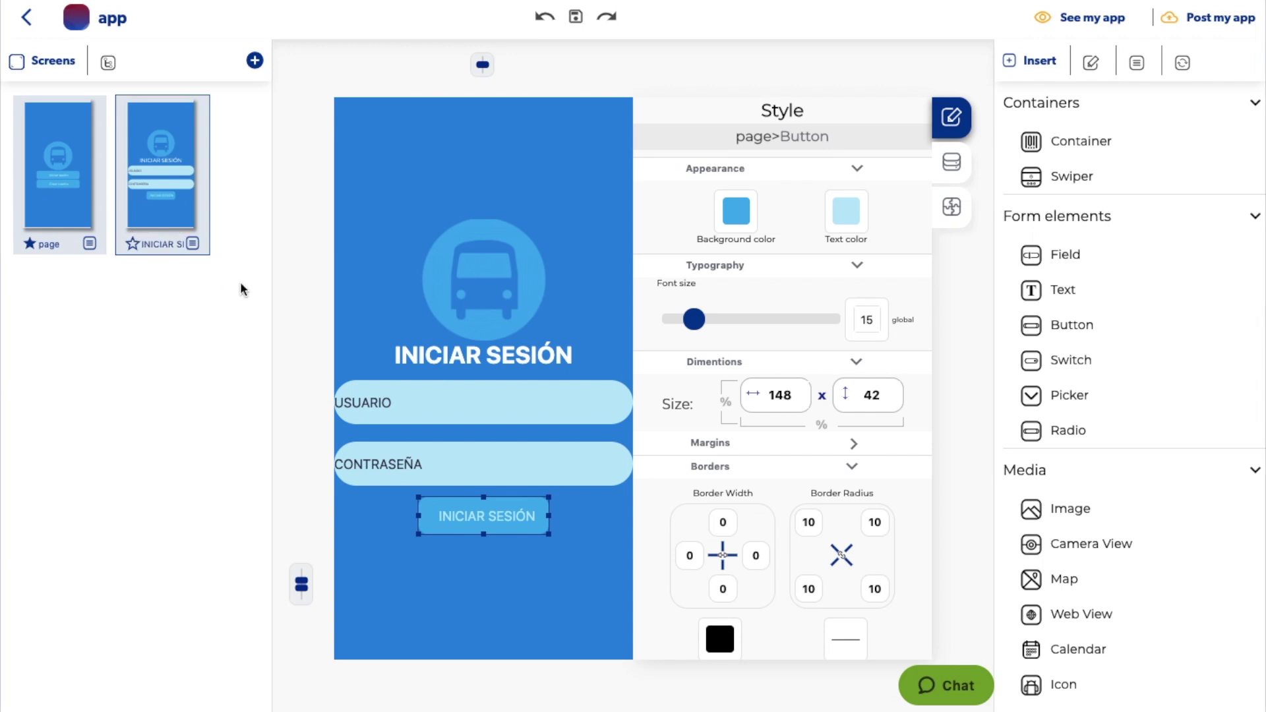
# Step: Add a new empty screen and place the library's bus icon on it as an image of about 131 by 126
pyautogui.click(254, 61)
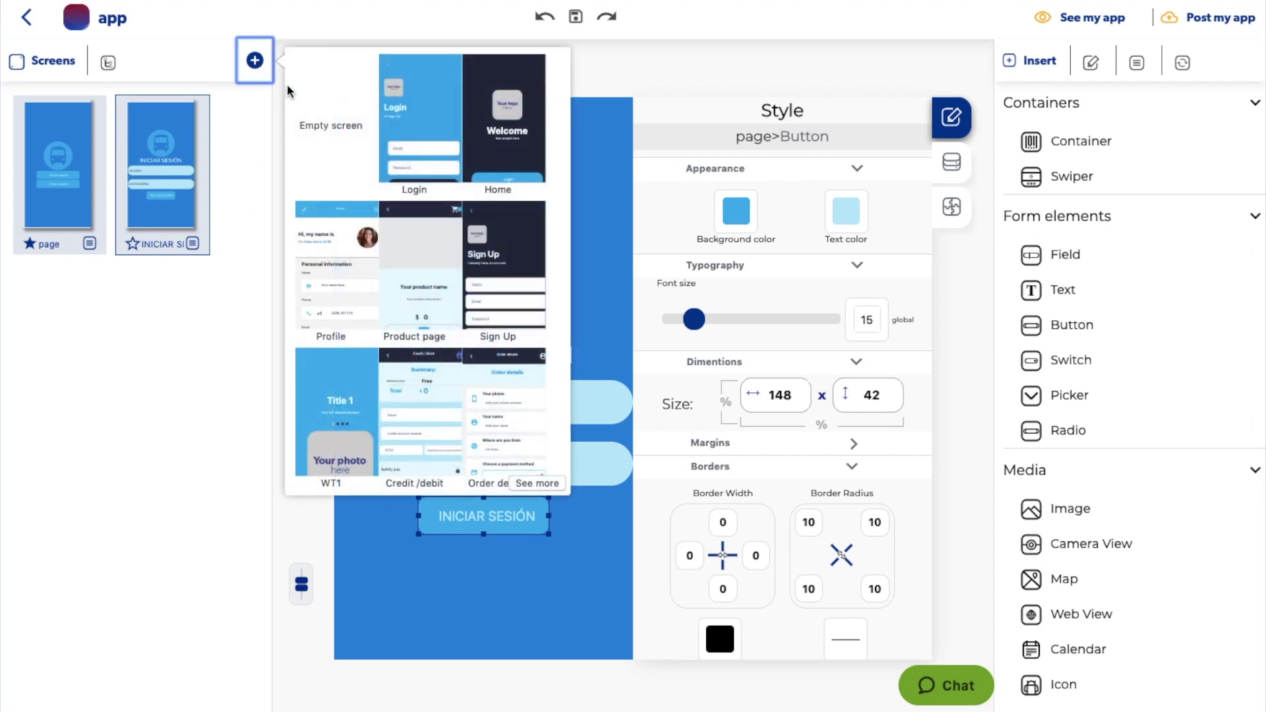
pyautogui.click(319, 107)
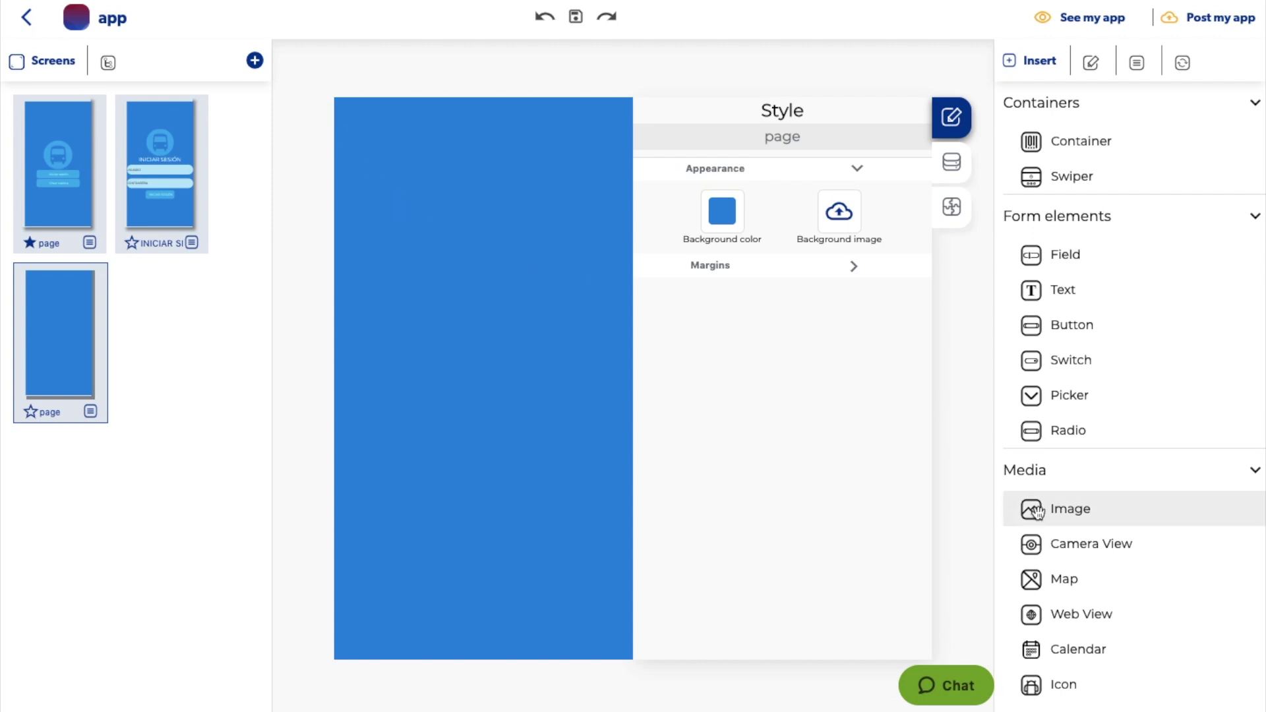
pyautogui.moveTo(1032, 509); pyautogui.dragTo(493, 307)
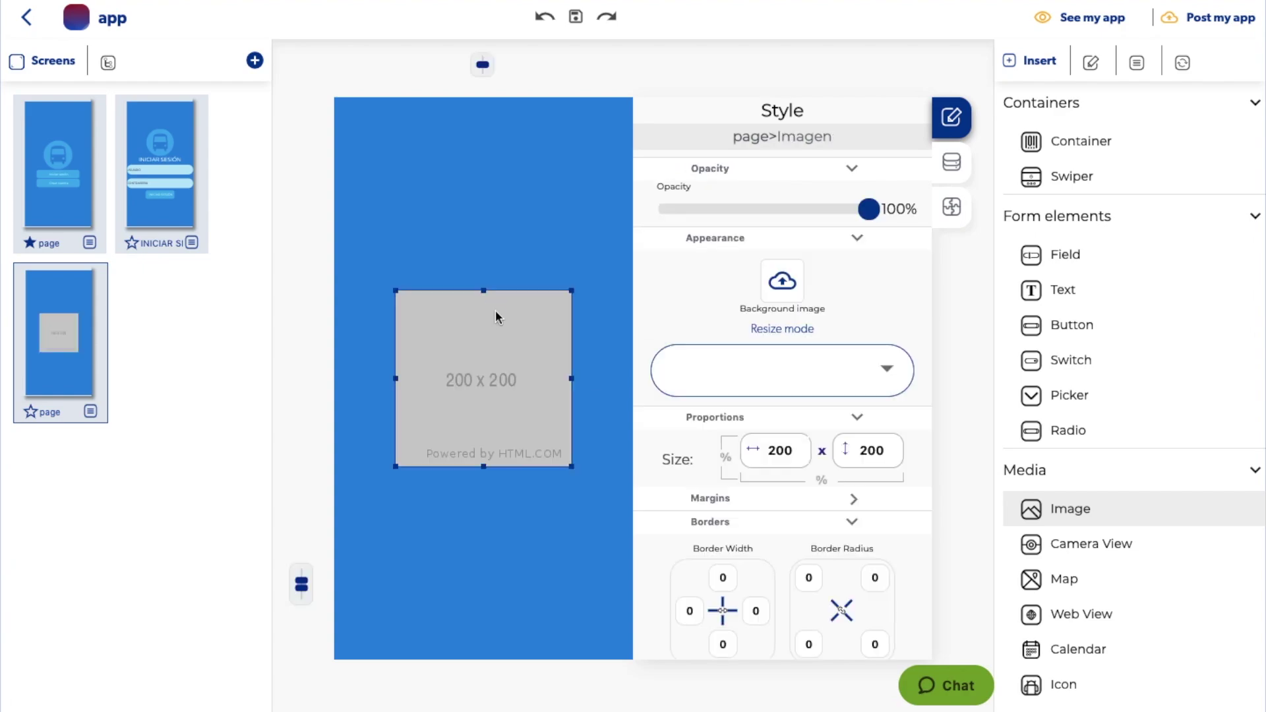
pyautogui.doubleClick(481, 354)
pyautogui.click(465, 305)
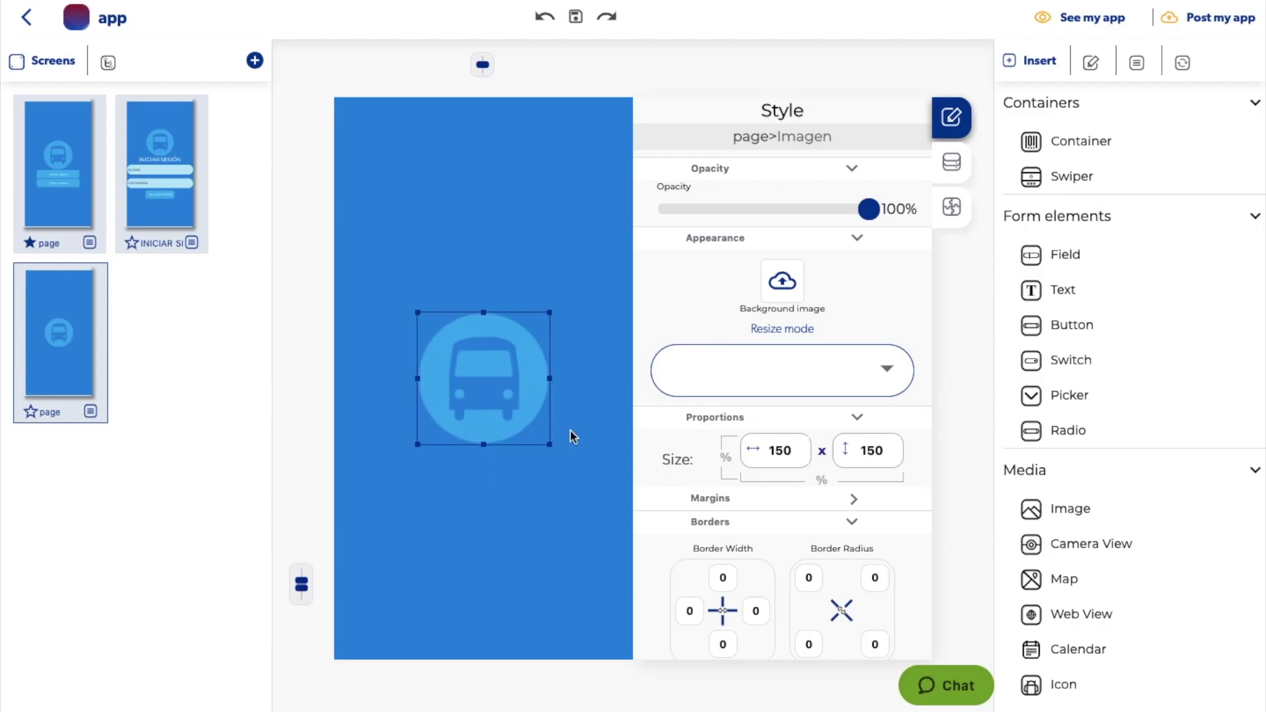
pyautogui.moveTo(548, 443); pyautogui.dragTo(542, 434)
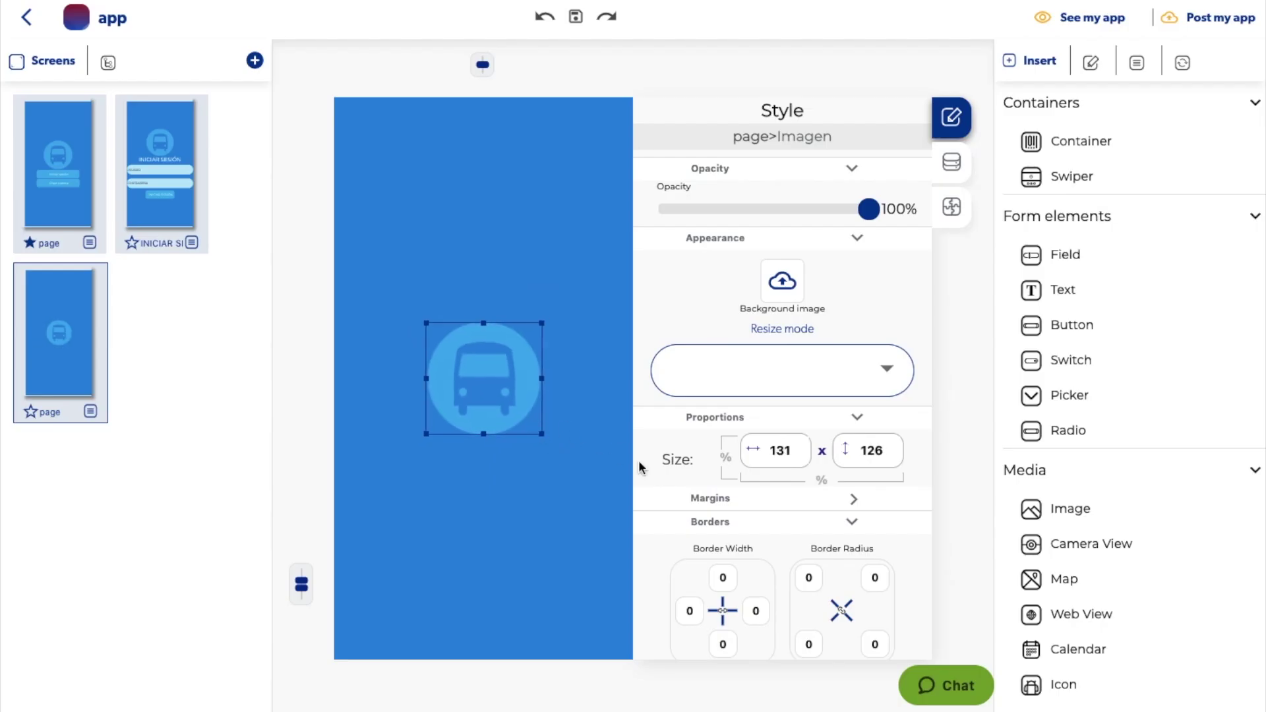
# Step: Add the text CREAR CUENTA below the bus image and format it bold at font size 27
pyautogui.moveTo(1133, 299); pyautogui.dragTo(498, 448)
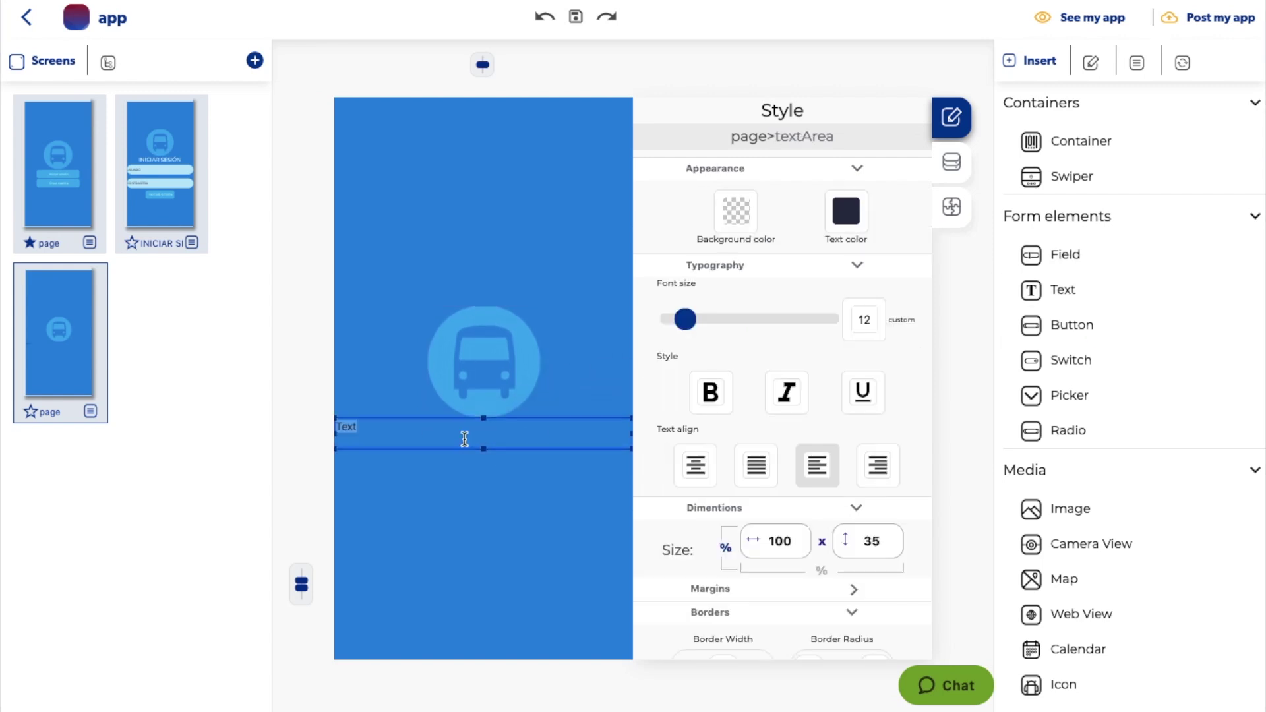
pyautogui.press('BackSpace')
pyautogui.click(710, 392)
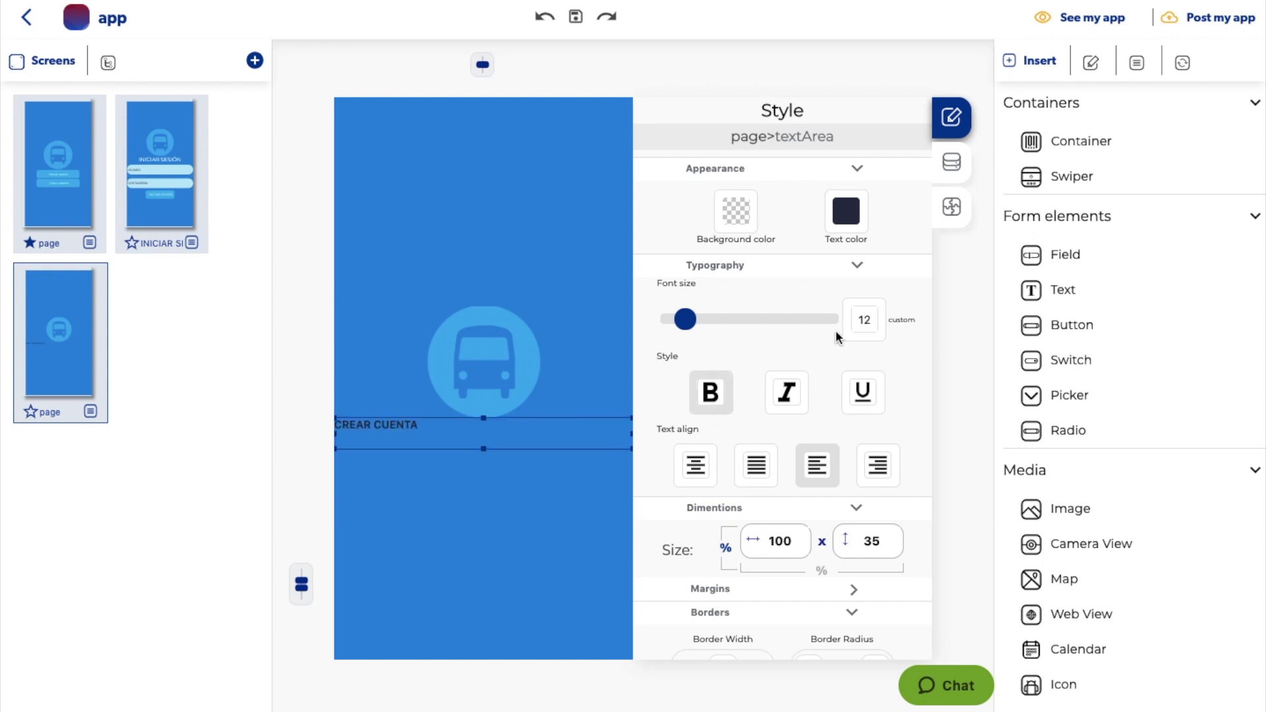
pyautogui.doubleClick(871, 324)
pyautogui.press('BackSpace')
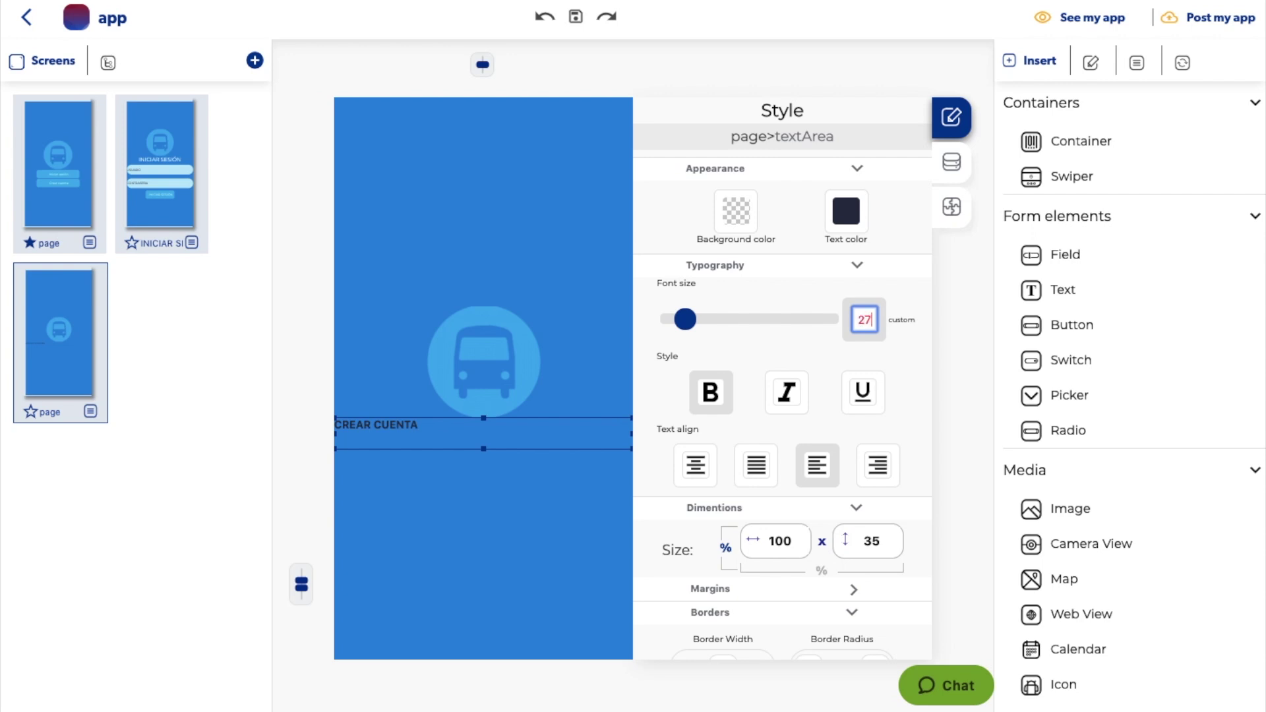
# Step: Colour the CREAR CUENTA heading white and narrow its text box
pyautogui.click(846, 211)
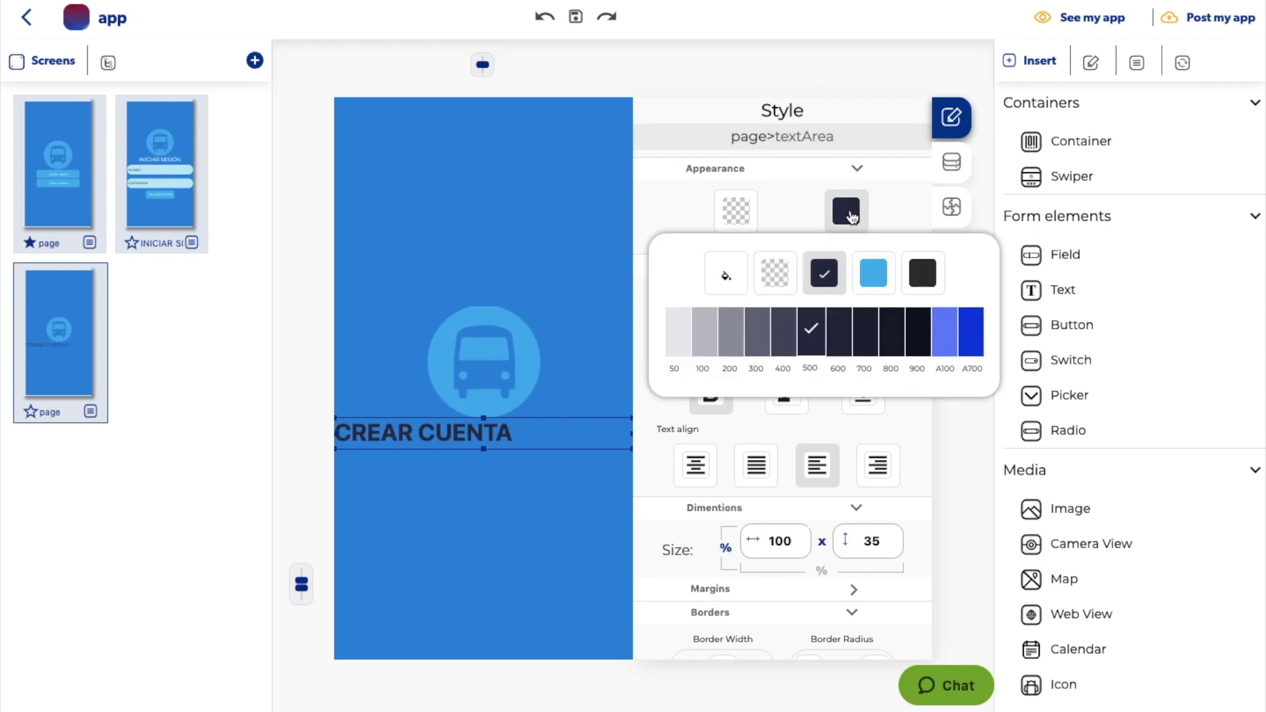
pyautogui.click(921, 272)
pyautogui.click(685, 333)
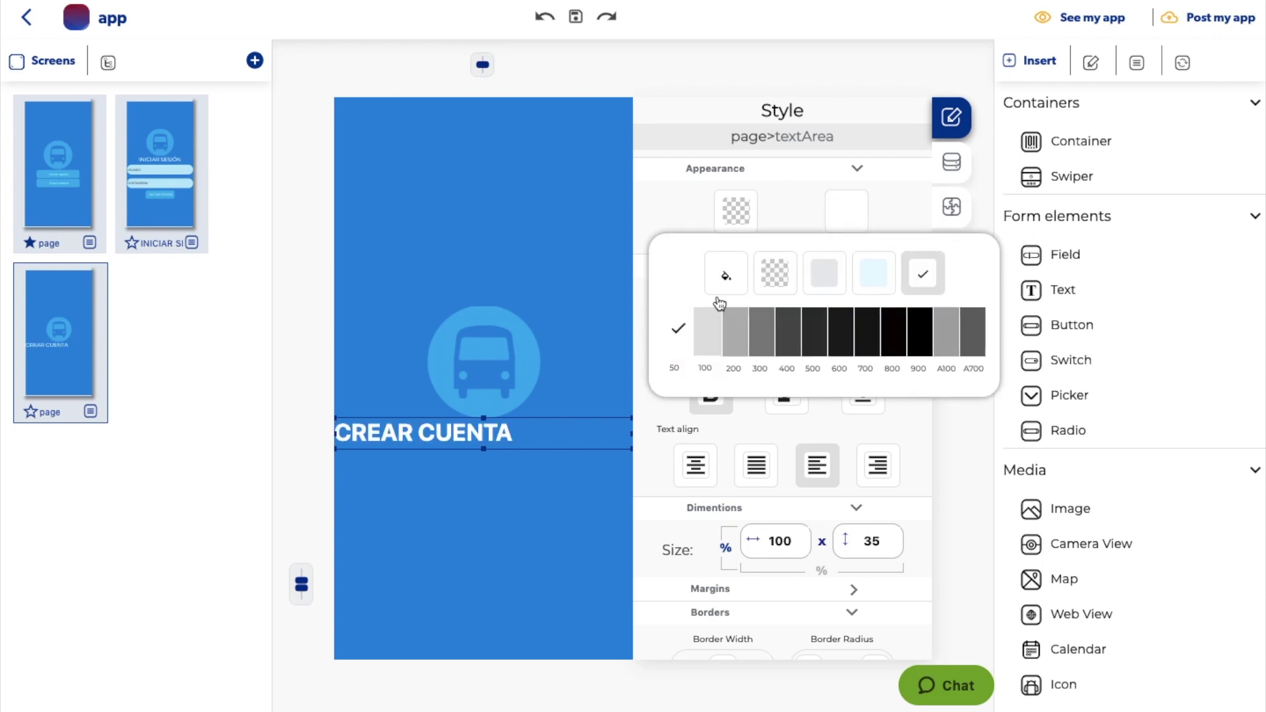
pyautogui.click(847, 219)
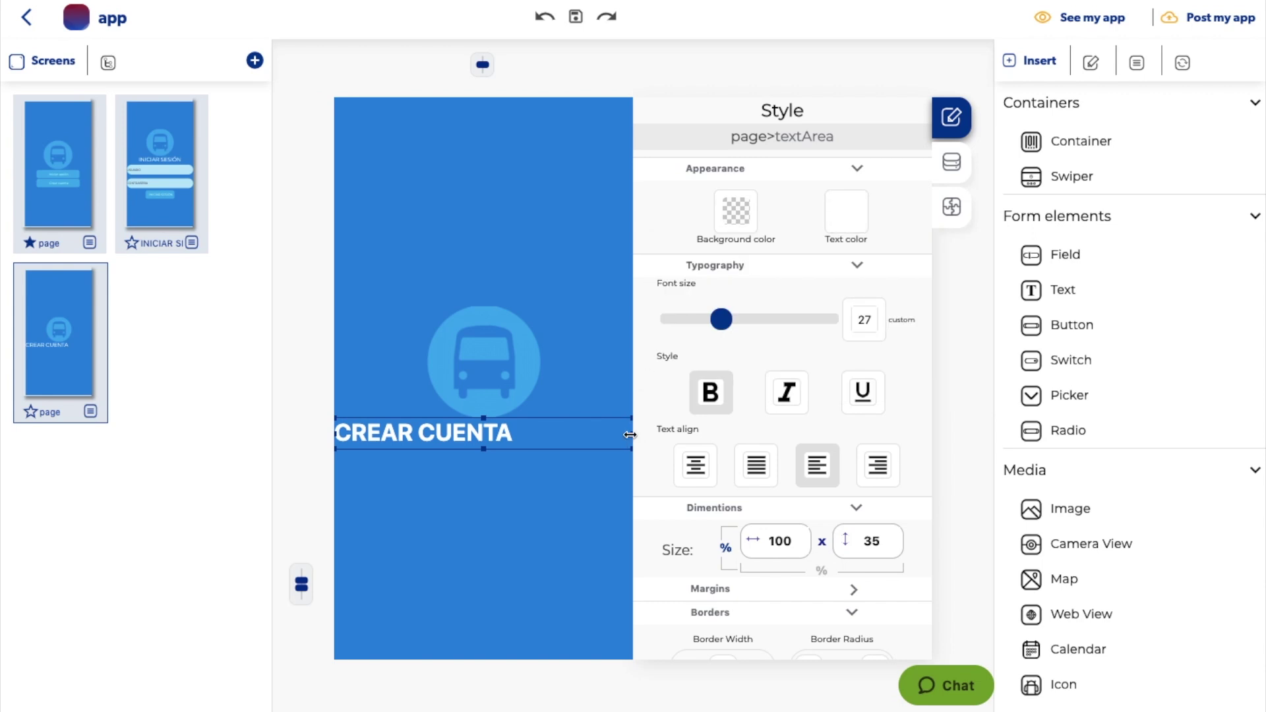
pyautogui.moveTo(631, 435); pyautogui.dragTo(611, 438)
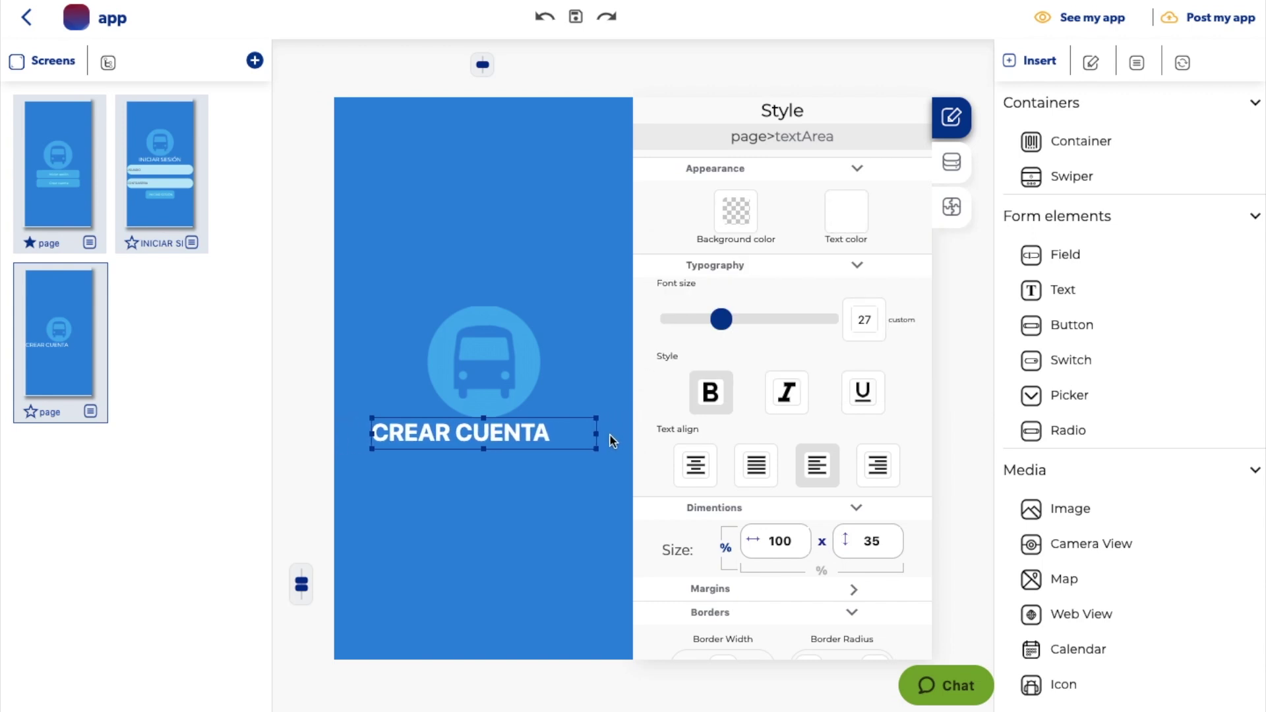
# Step: Centre the CREAR CUENTA heading's text and add a text field reading NOMBRE below it
pyautogui.click(689, 465)
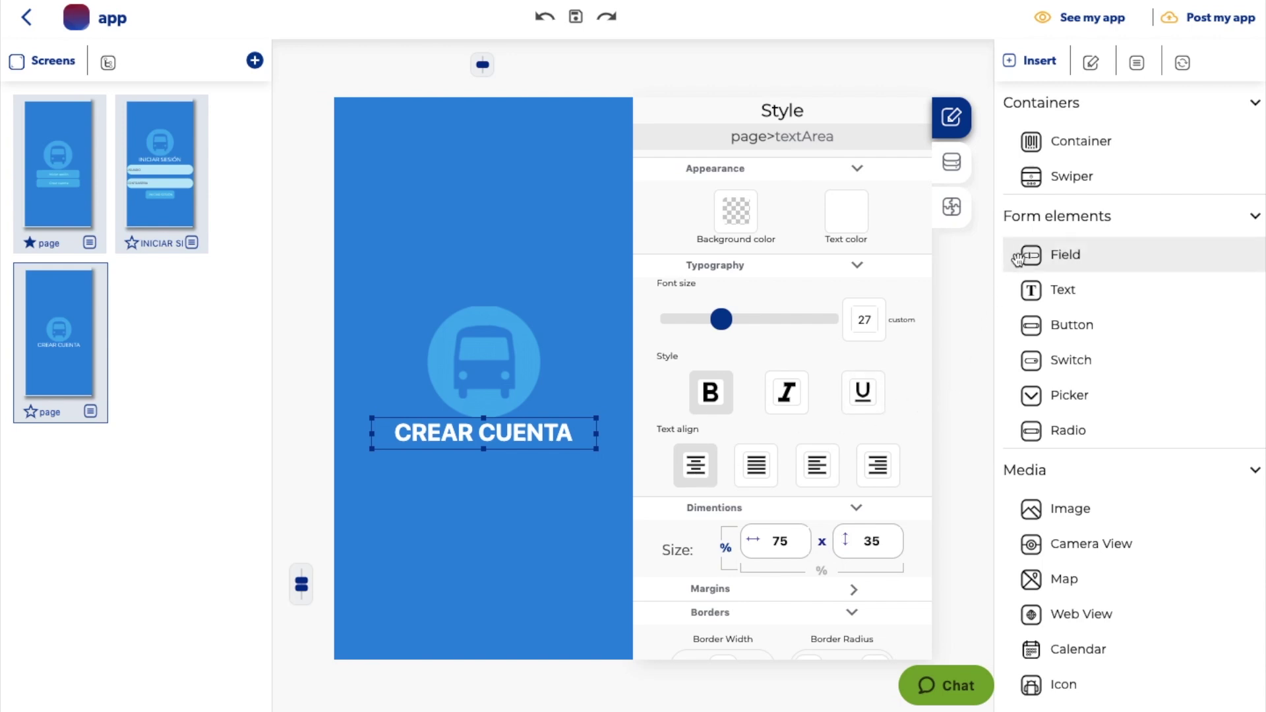
pyautogui.moveTo(1014, 257); pyautogui.dragTo(421, 481)
pyautogui.click(415, 457)
pyautogui.click(416, 457)
pyautogui.press('BackSpace')
pyautogui.press('BackSpace')
pyautogui.press('BackSpace')
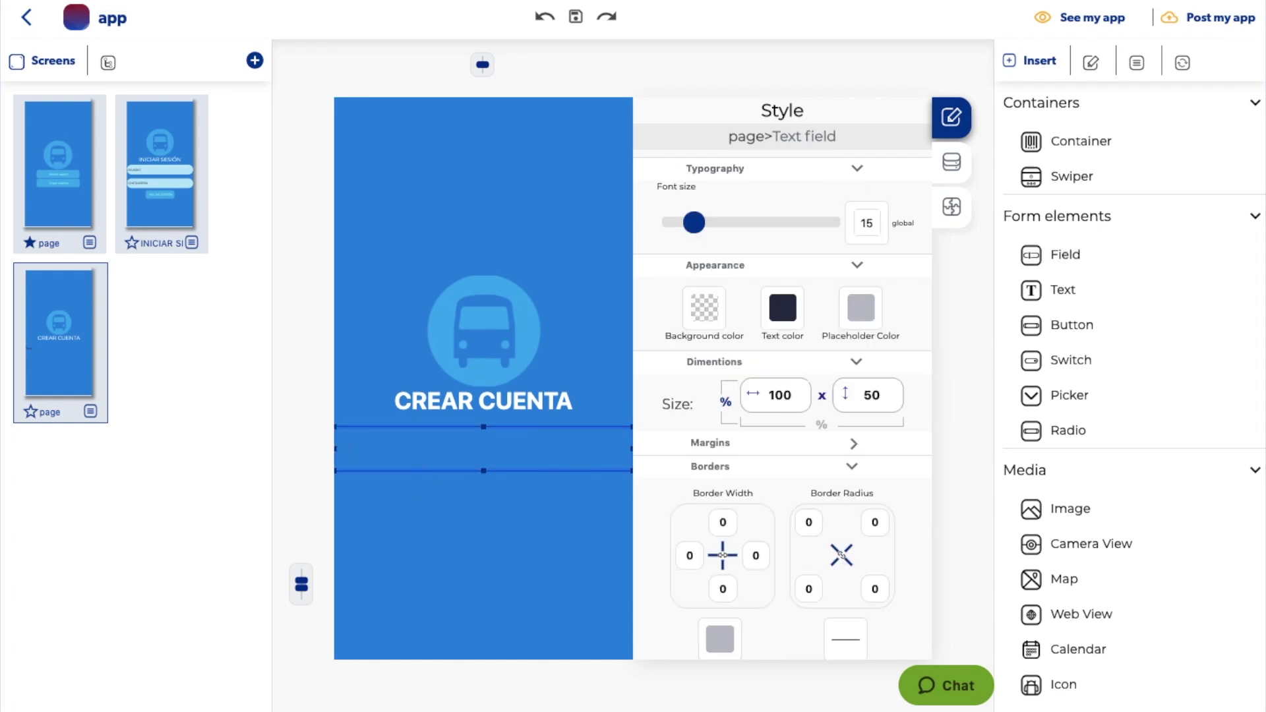
pyautogui.write('NOMBRE')
# Step: Give the NOMBRE field a light blue background in shade 50 and a border radius of 50 on all corners
pyautogui.click(705, 319)
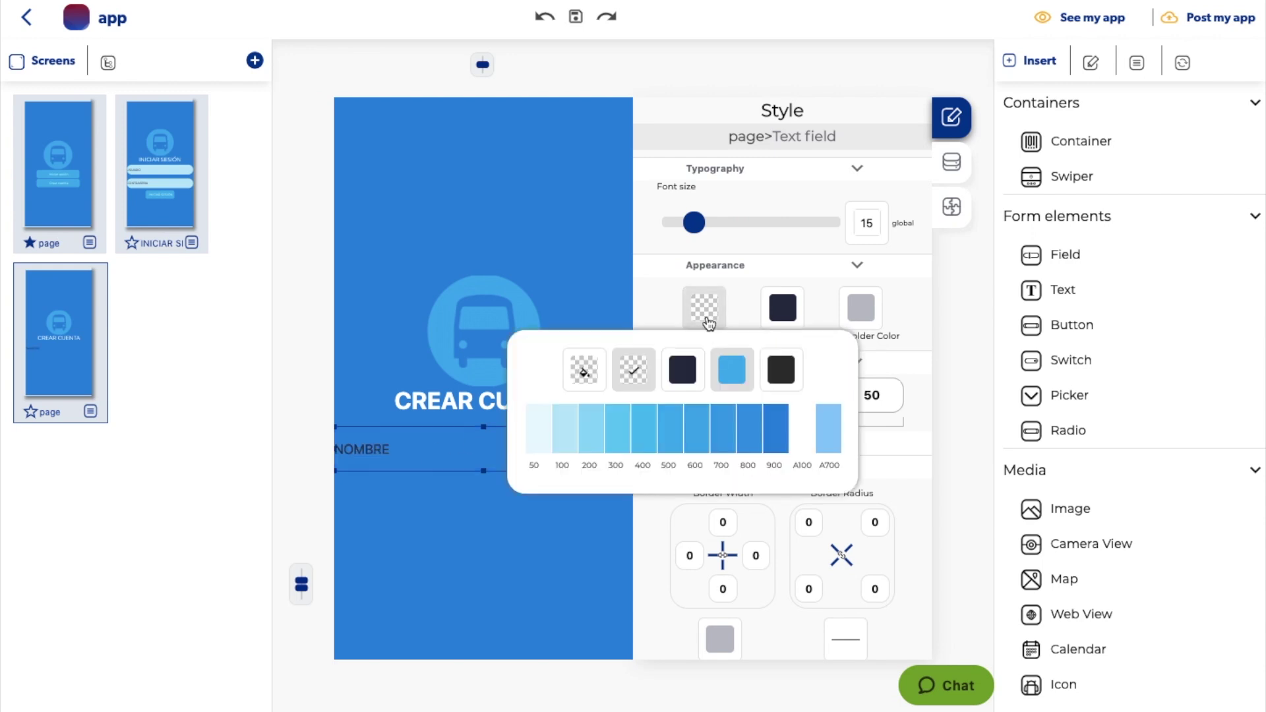
pyautogui.click(535, 438)
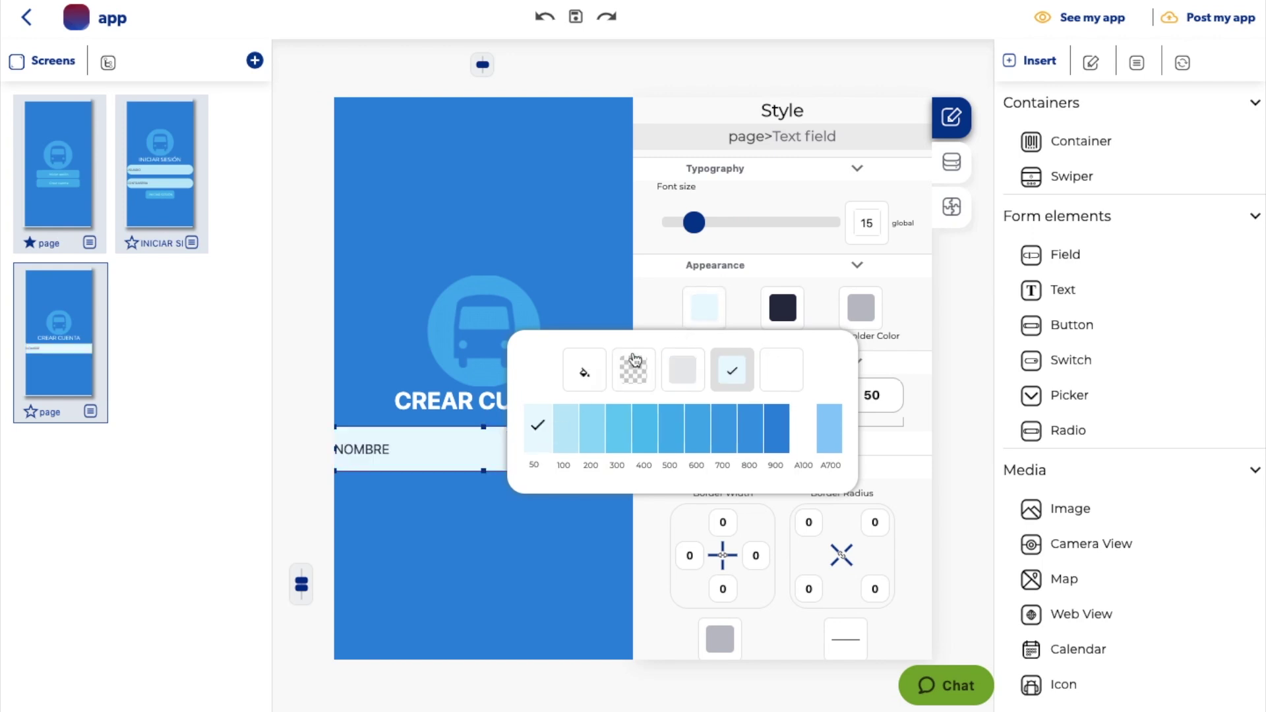
pyautogui.click(809, 523)
pyautogui.write('50')
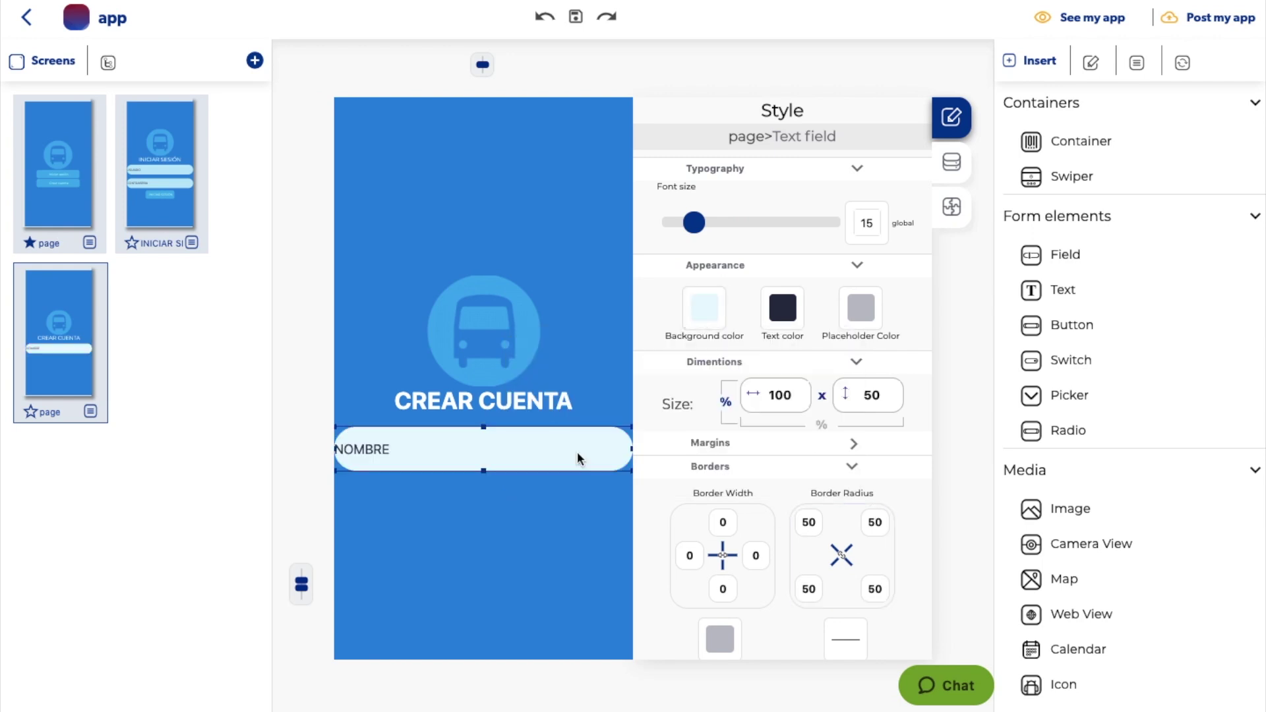
# Step: Add a CUENTA text field below NOMBRE and set its border radius to 50
pyautogui.moveTo(1065, 254); pyautogui.dragTo(492, 520)
pyautogui.click(809, 522)
pyautogui.write('50')
pyautogui.doubleClick(346, 480)
pyautogui.write('CUENTA')
# Step: Add a TELEFONO text field below CUENTA with a light blue shade 50 background and a border radius of 50
pyautogui.moveTo(1065, 255); pyautogui.dragTo(459, 586)
pyautogui.doubleClick(369, 511)
pyautogui.write('TELEFONO')
pyautogui.click(704, 307)
pyautogui.click(529, 429)
pyautogui.click(809, 522)
pyautogui.write('50')
# Step: Add a CORREO text field below TELEFONO with a light blue shade 50 background and a border radius of 50
pyautogui.moveTo(1065, 254); pyautogui.dragTo(382, 539)
pyautogui.doubleClick(382, 540)
pyautogui.write('CORREO')
pyautogui.click(704, 307)
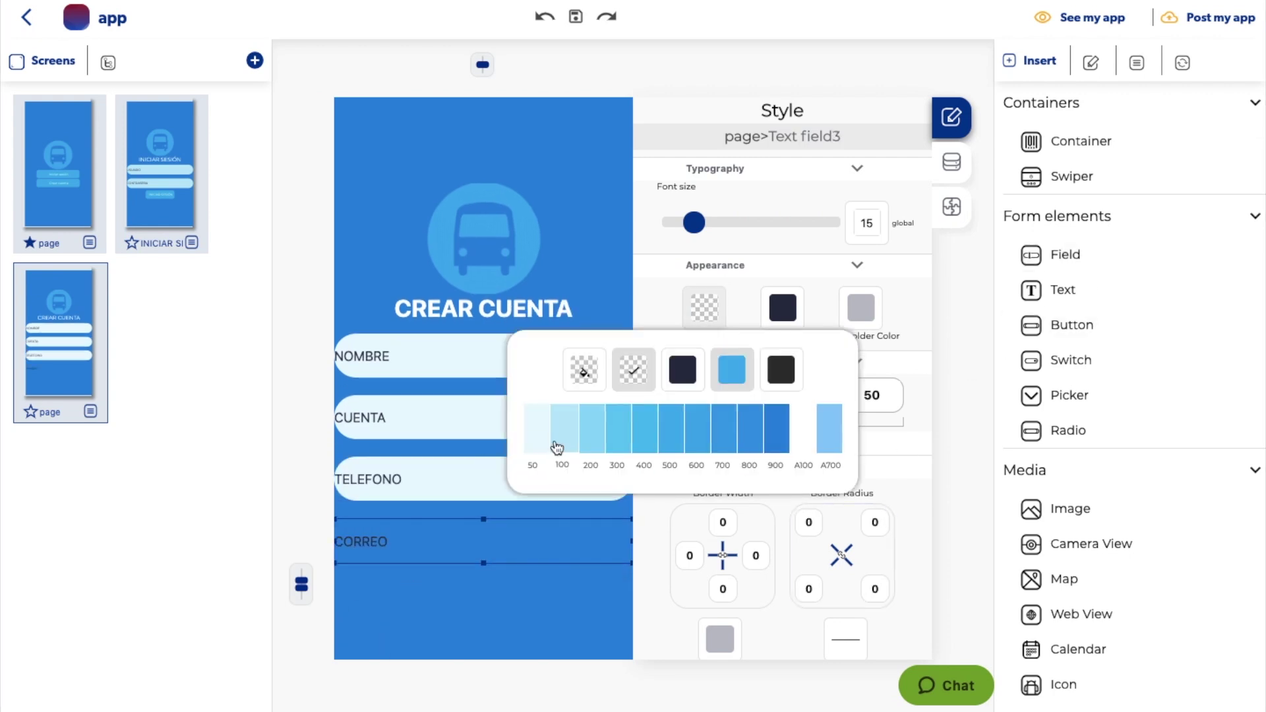
pyautogui.click(529, 429)
pyautogui.click(809, 522)
pyautogui.write('50')
pyautogui.press('Return')
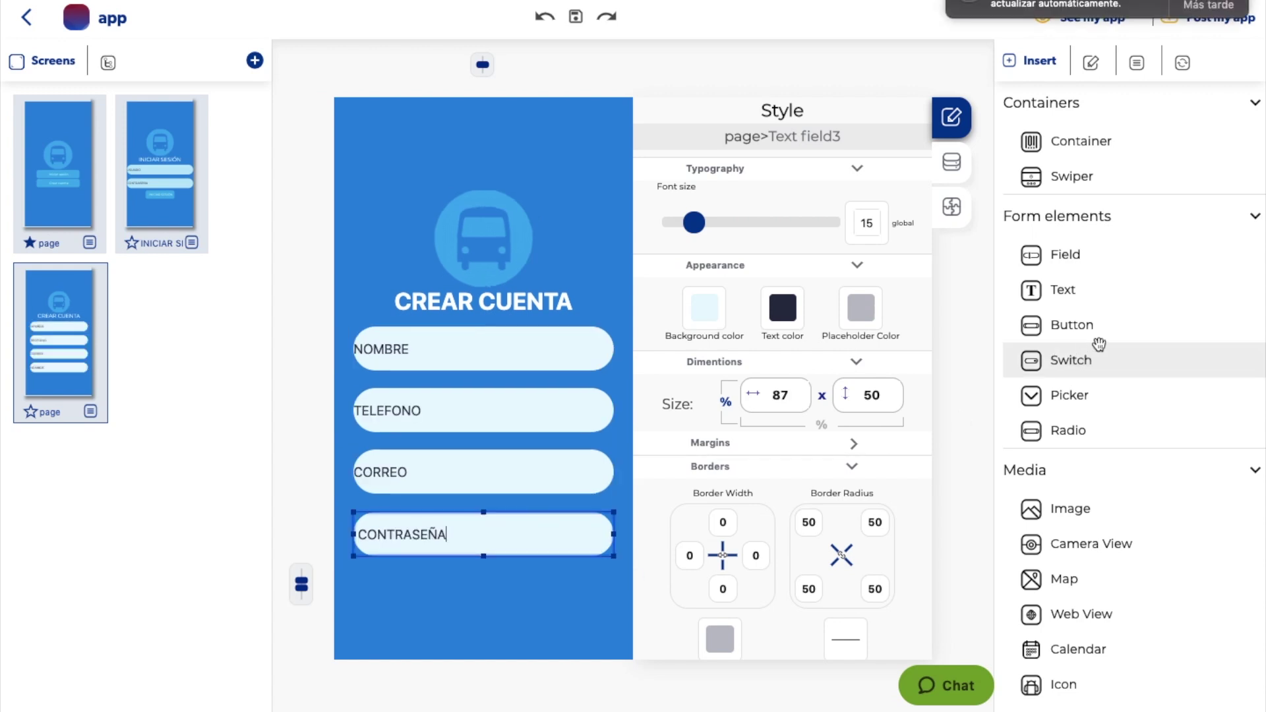
# Step: Add a button below the CONTRASEÑA field and label it CREAR CUENTA
pyautogui.moveTo(1098, 327); pyautogui.dragTo(471, 611)
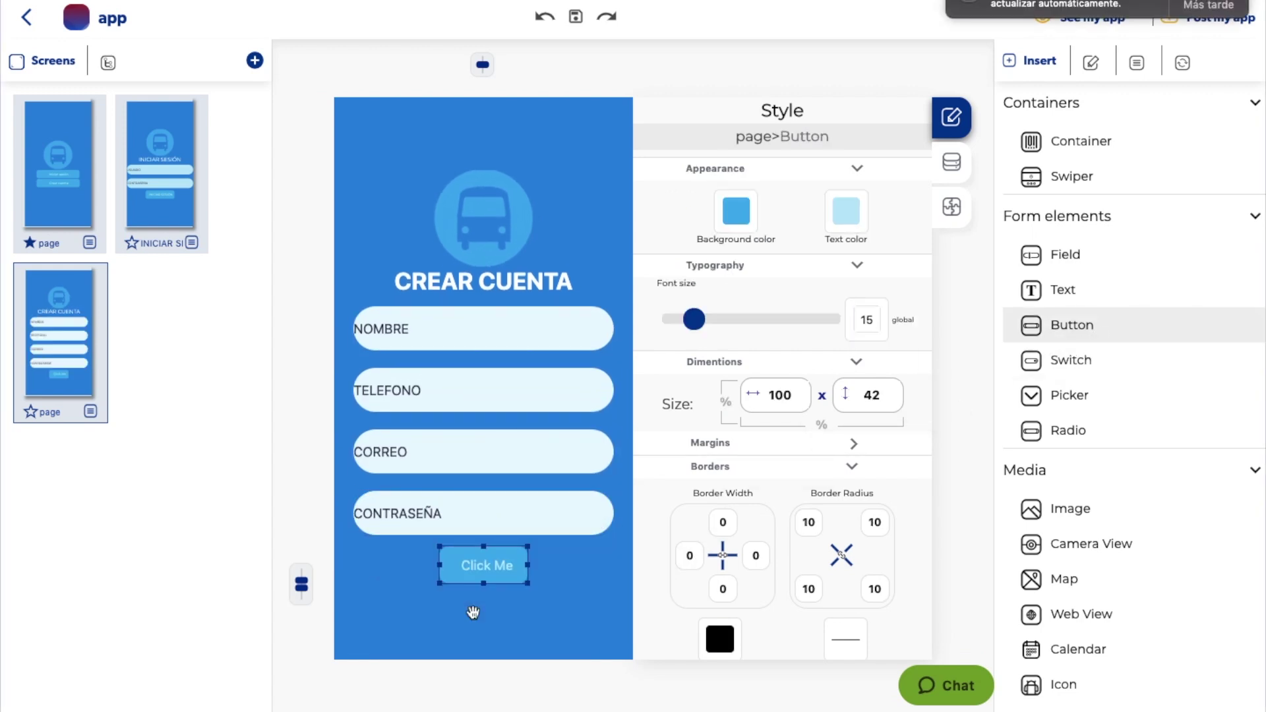
pyautogui.doubleClick(477, 566)
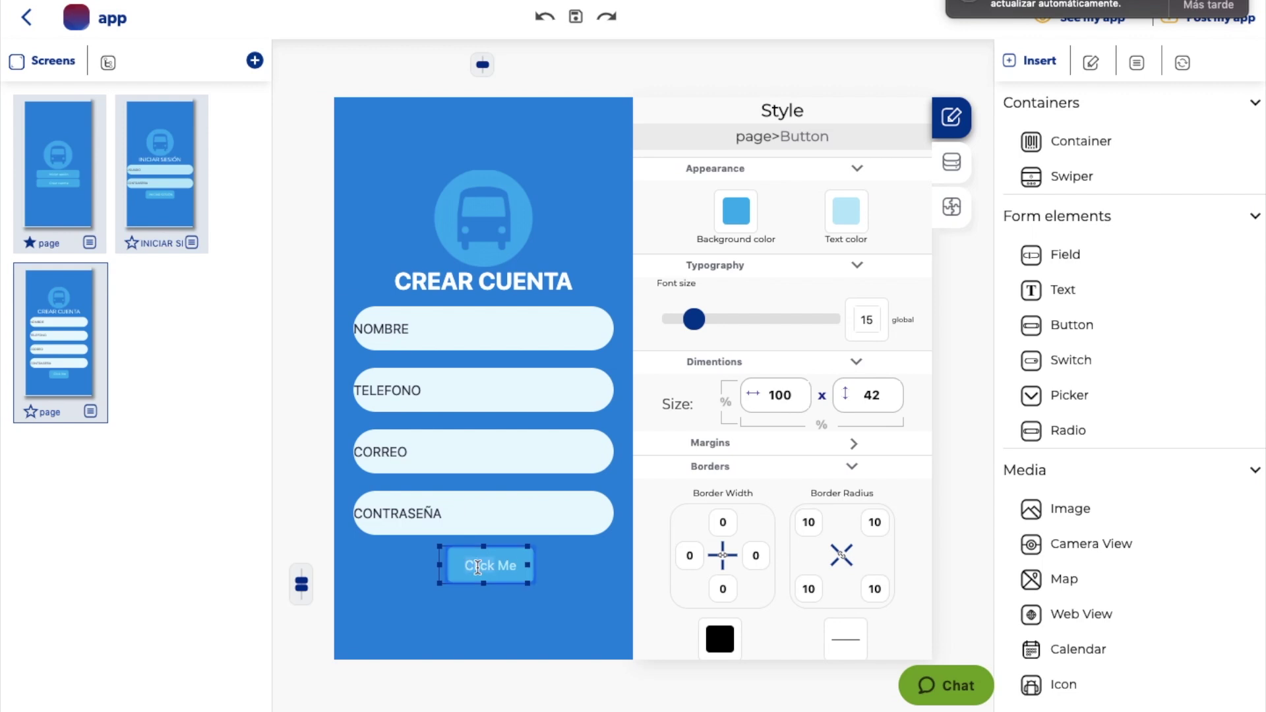
pyautogui.hotkey('ctrl', 'a')
pyautogui.press('BackSpace')
pyautogui.write('CREAR CUENTA')
pyautogui.press('Return')
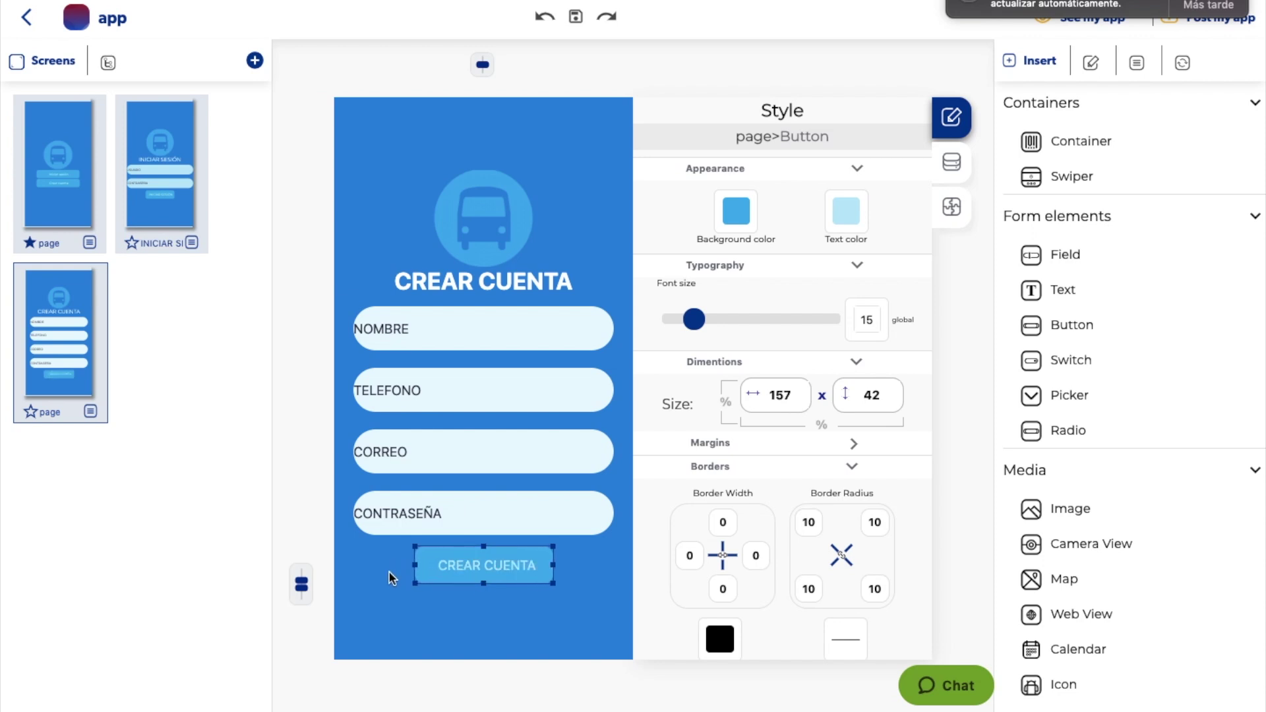
pyautogui.click(456, 605)
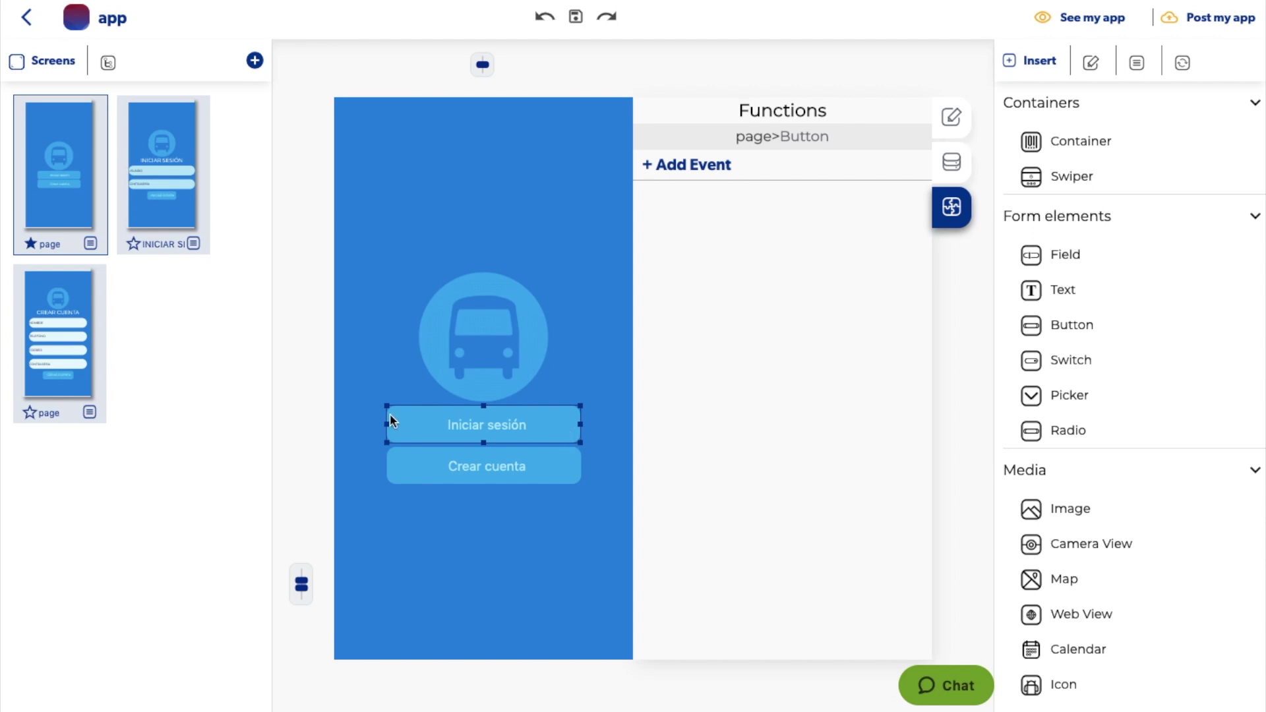
pyautogui.click(189, 197)
pyautogui.click(60, 165)
pyautogui.click(456, 468)
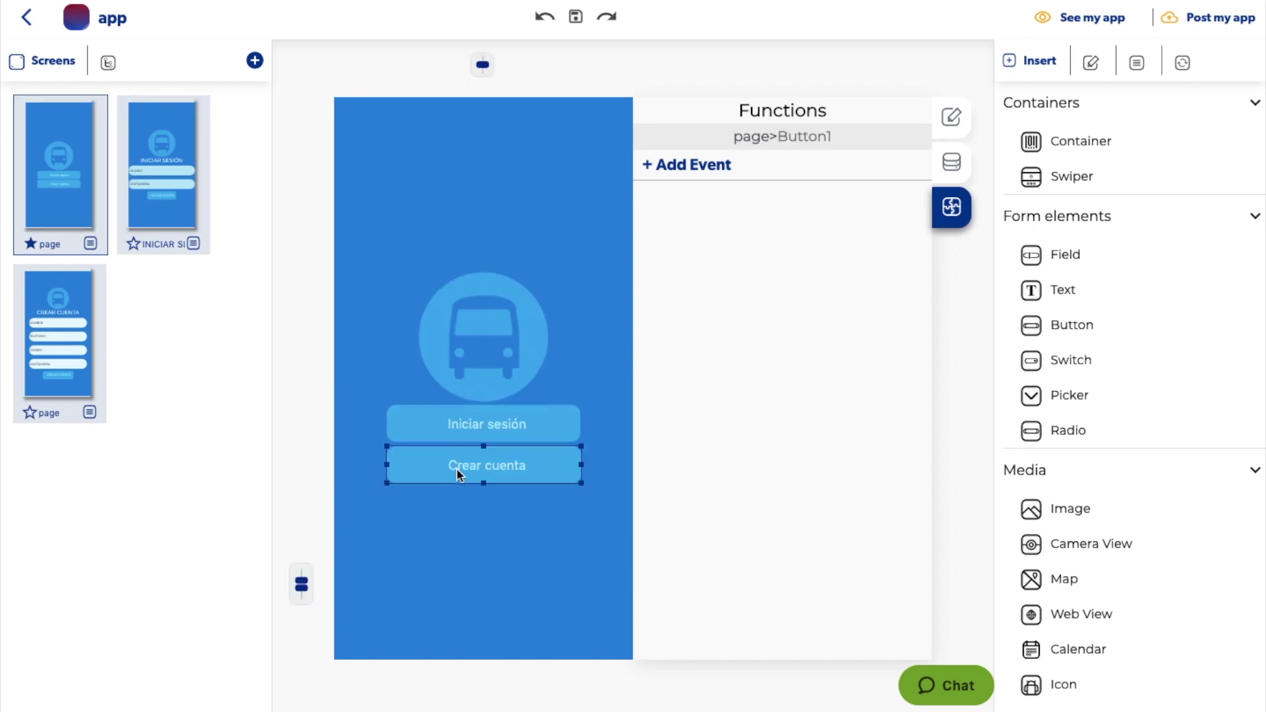
pyautogui.click(86, 360)
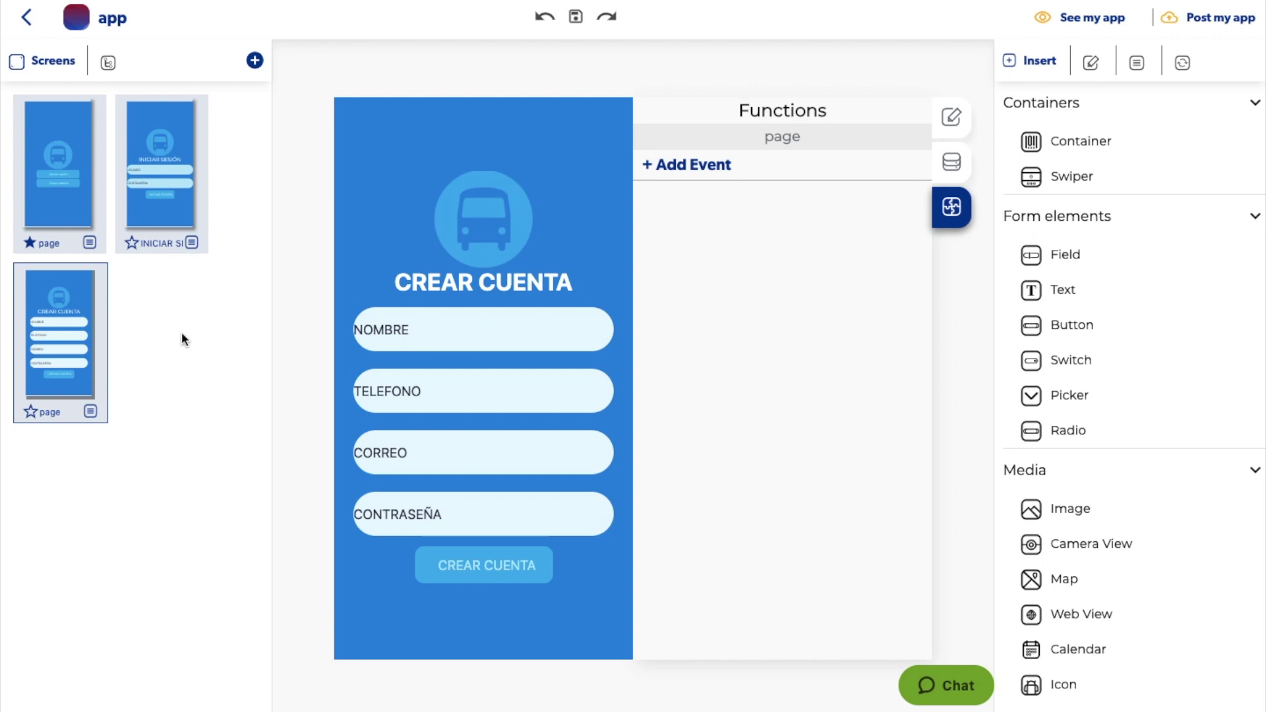
# Step: Add an onPress event to the Iniciar sesión button on the first screen
pyautogui.click(87, 219)
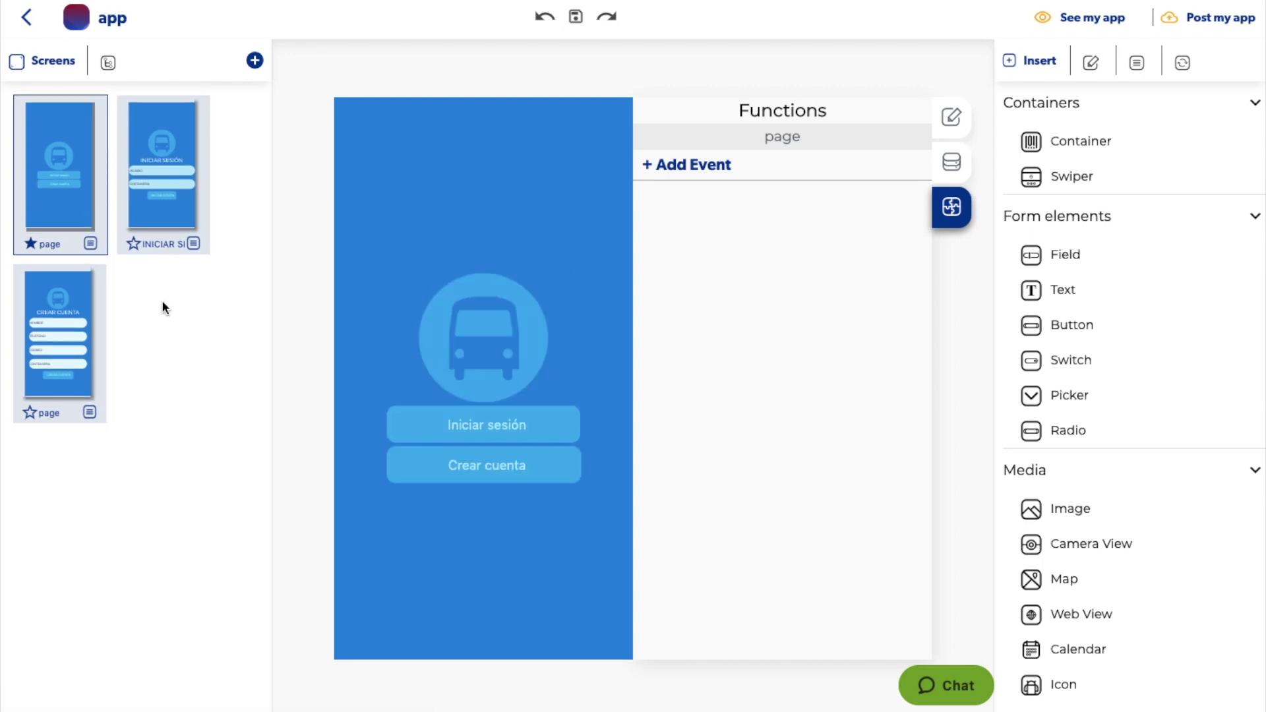
pyautogui.click(412, 427)
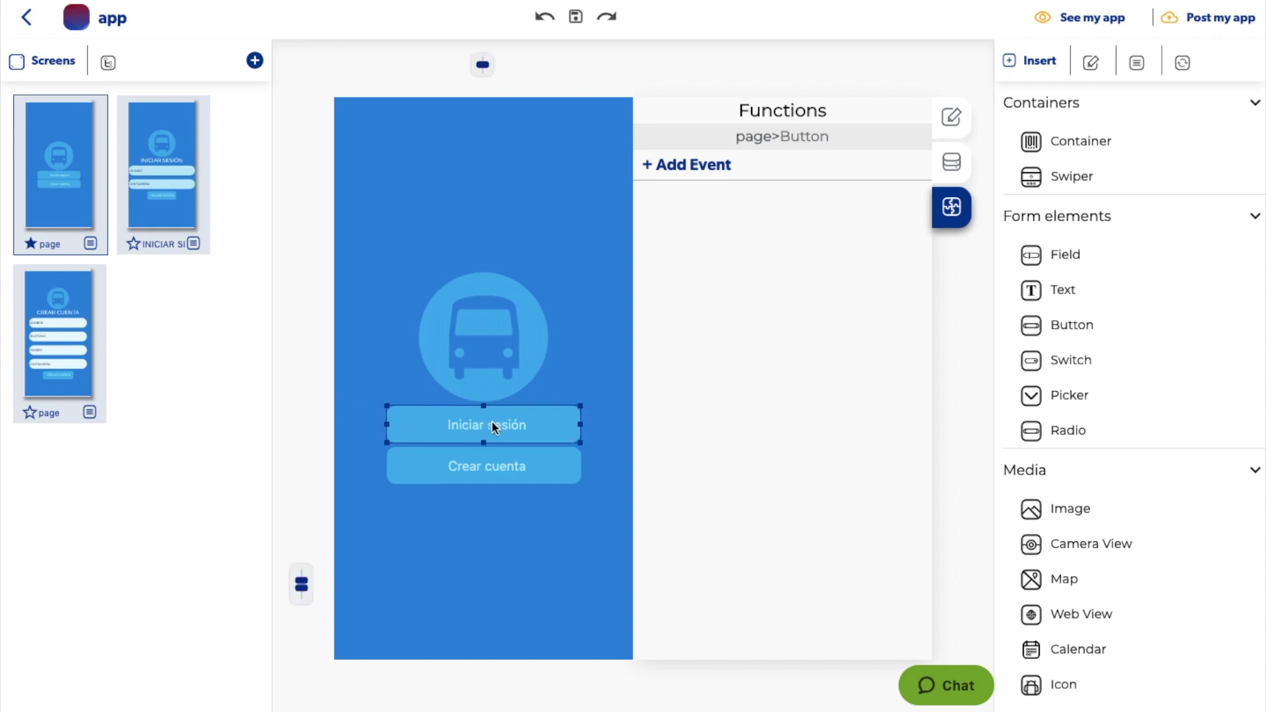
pyautogui.click(953, 217)
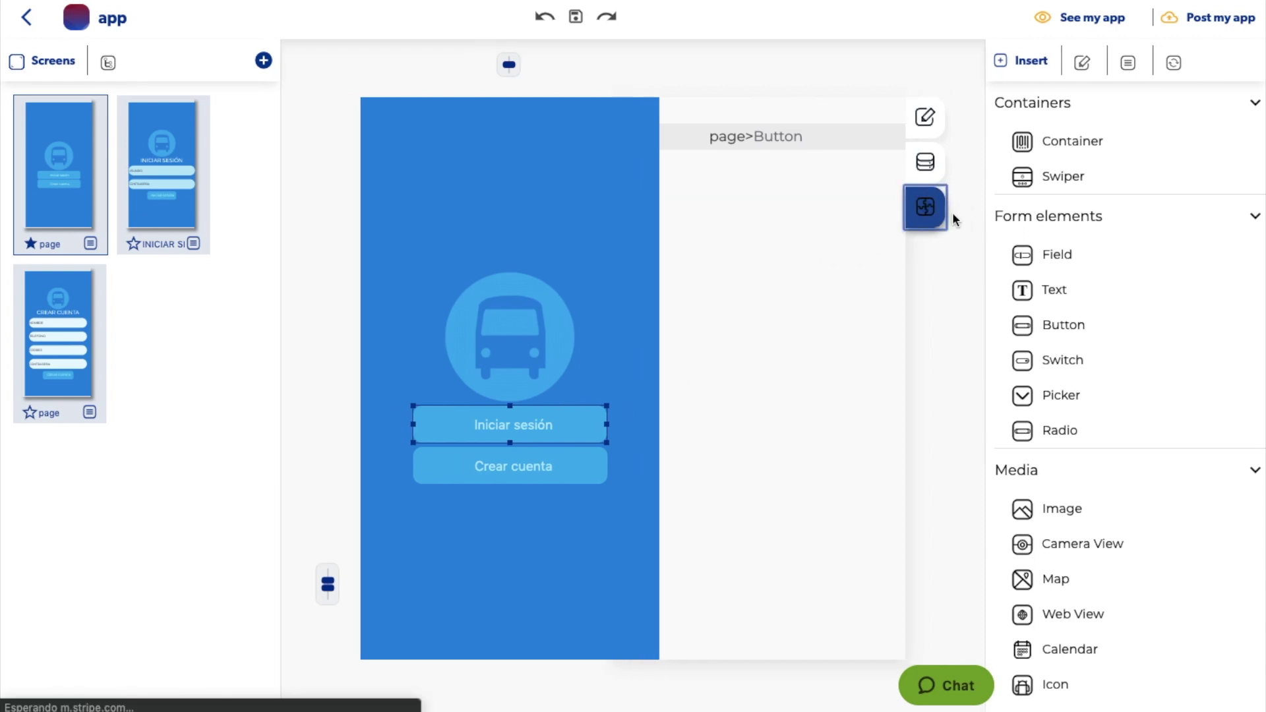
pyautogui.click(821, 211)
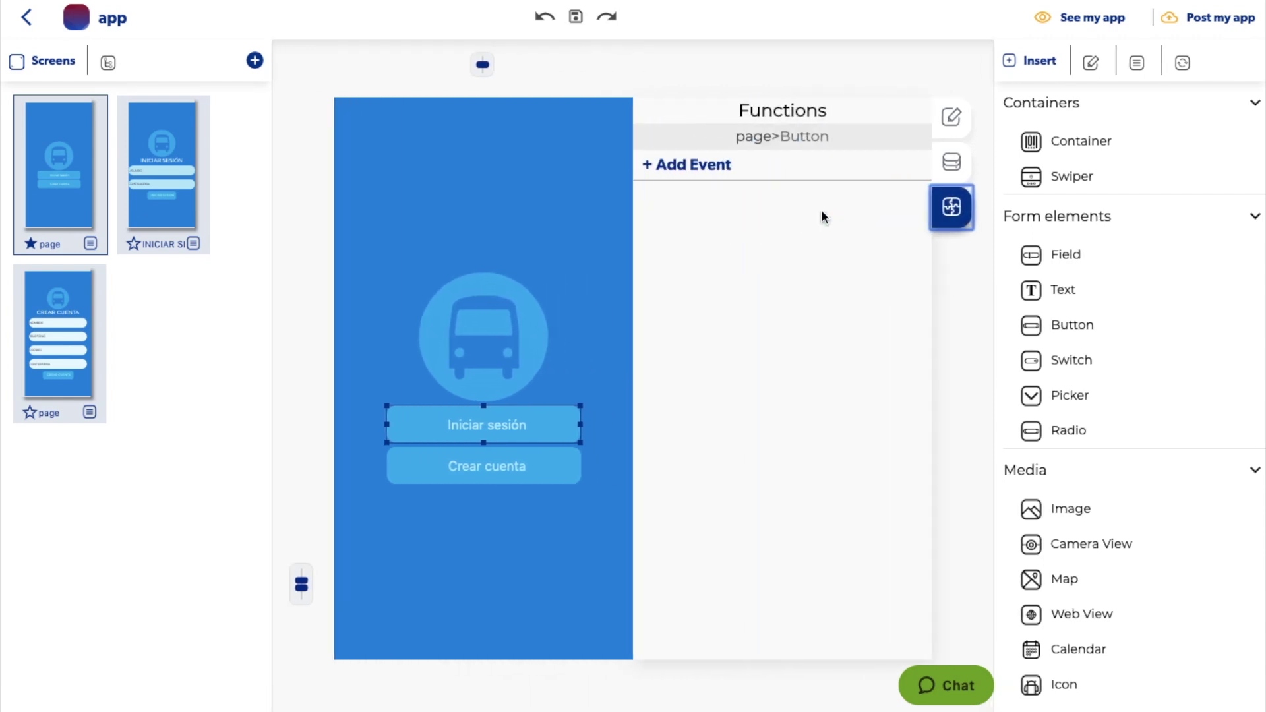
pyautogui.click(836, 177)
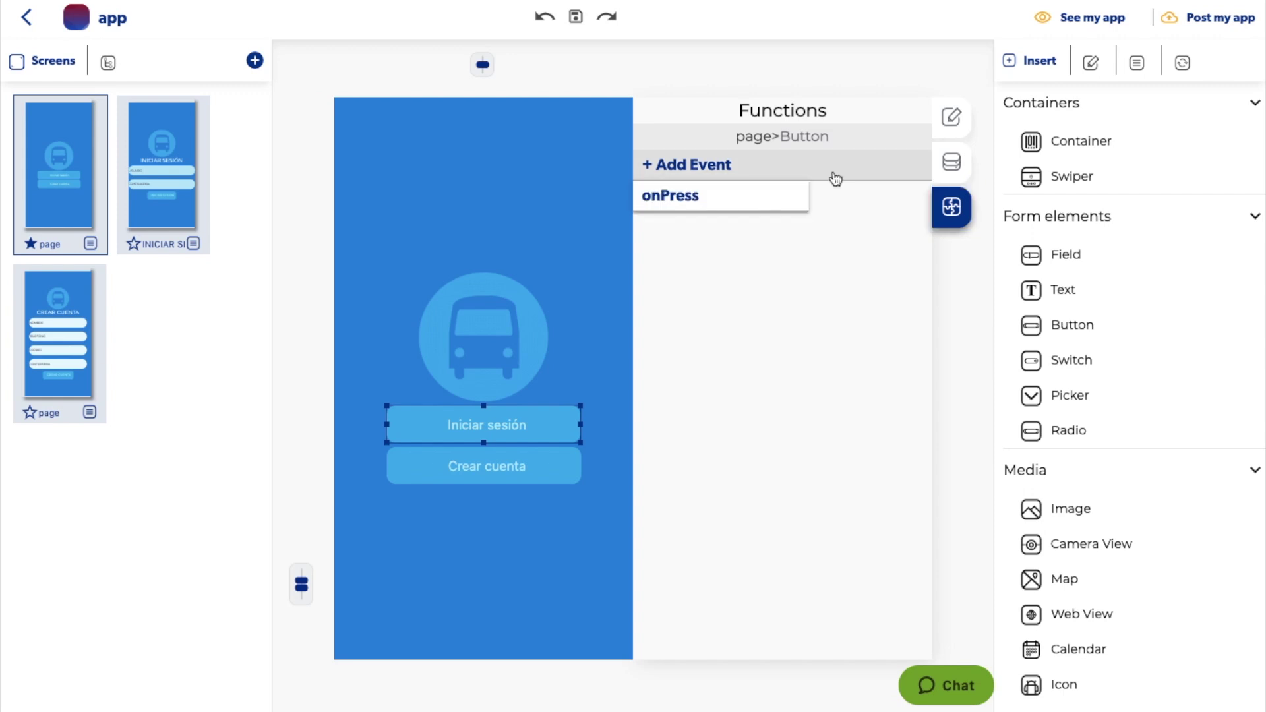
pyautogui.click(791, 204)
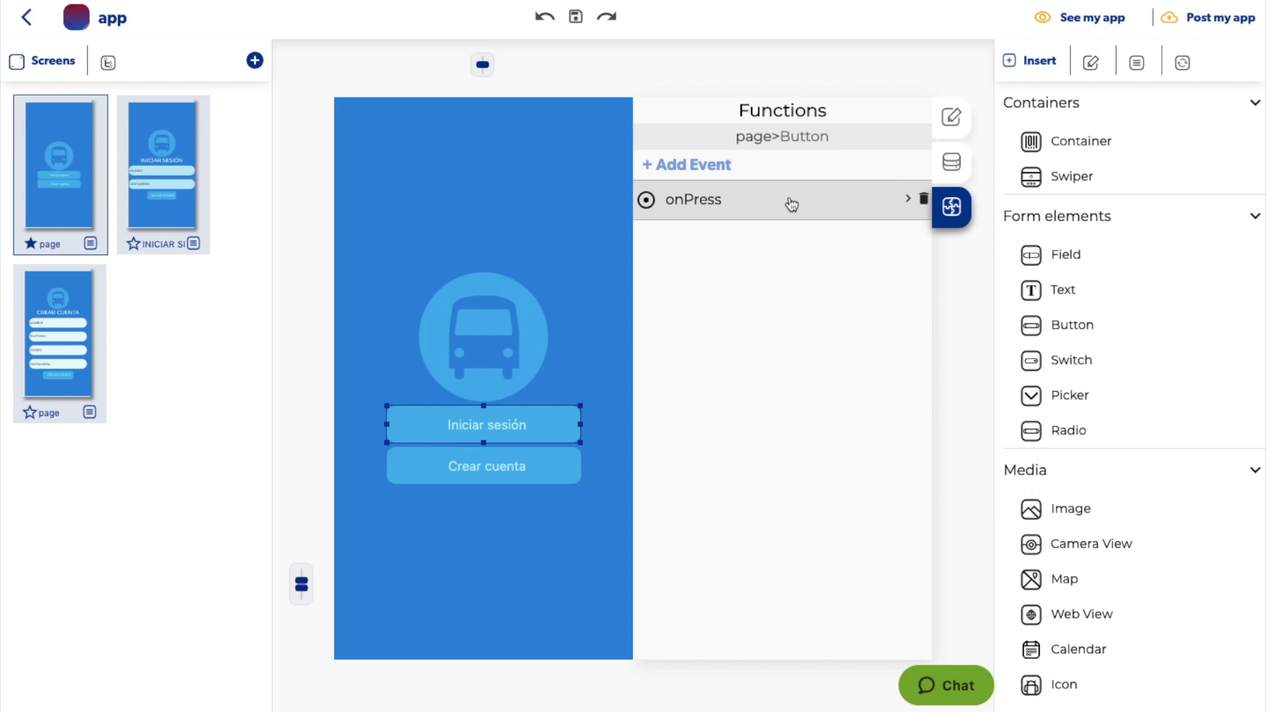
# Step: Add a Push Screen navigation function to the onPress event with INICIAR SESIÓN as its target page
pyautogui.click(908, 199)
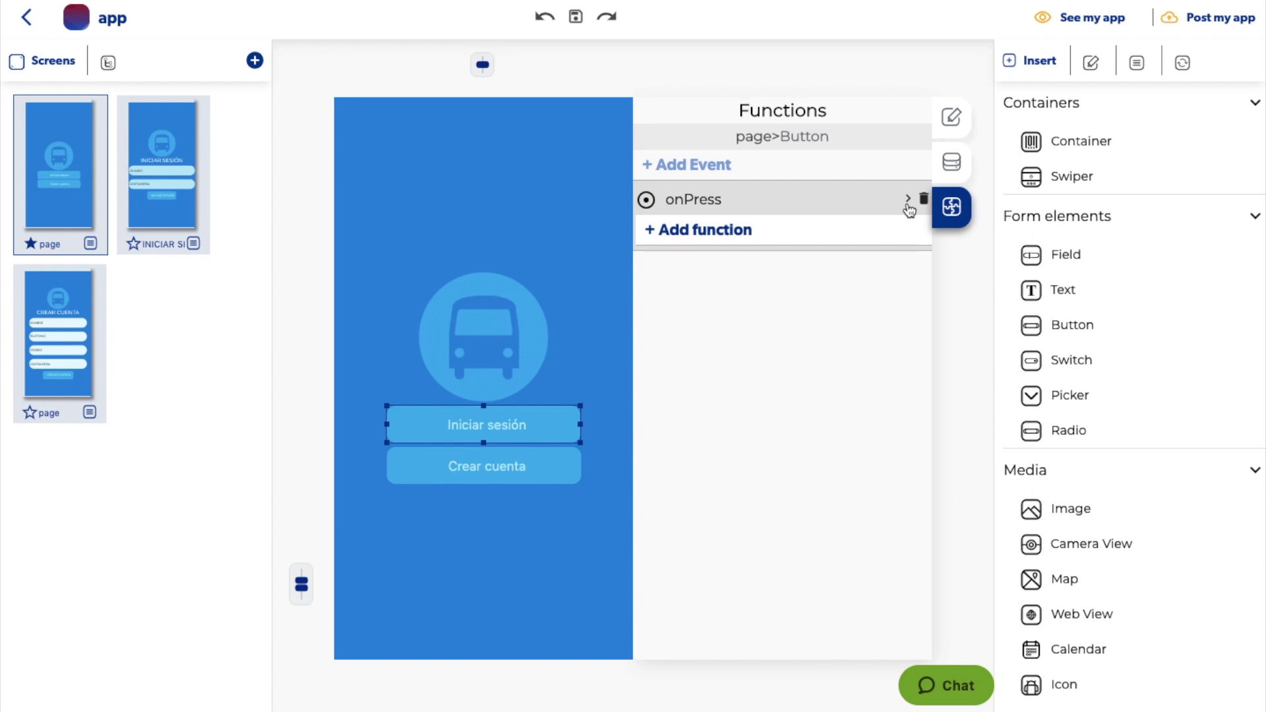
pyautogui.click(896, 237)
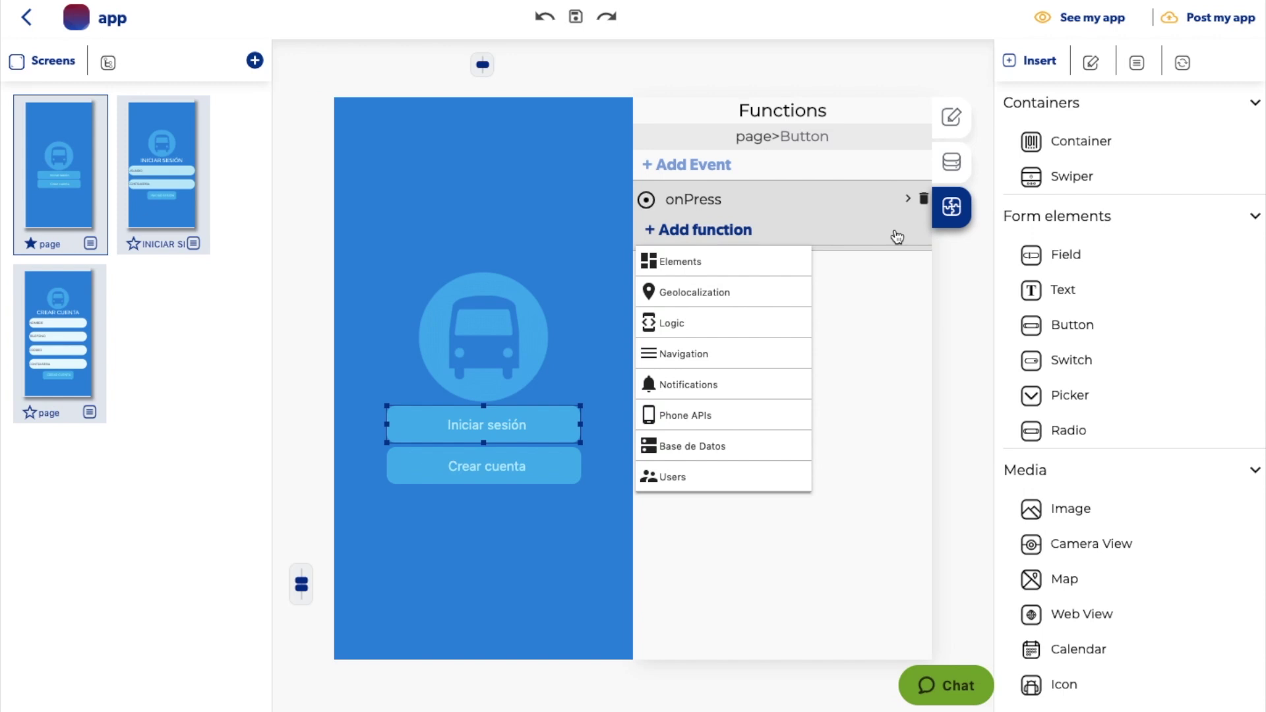
pyautogui.click(747, 356)
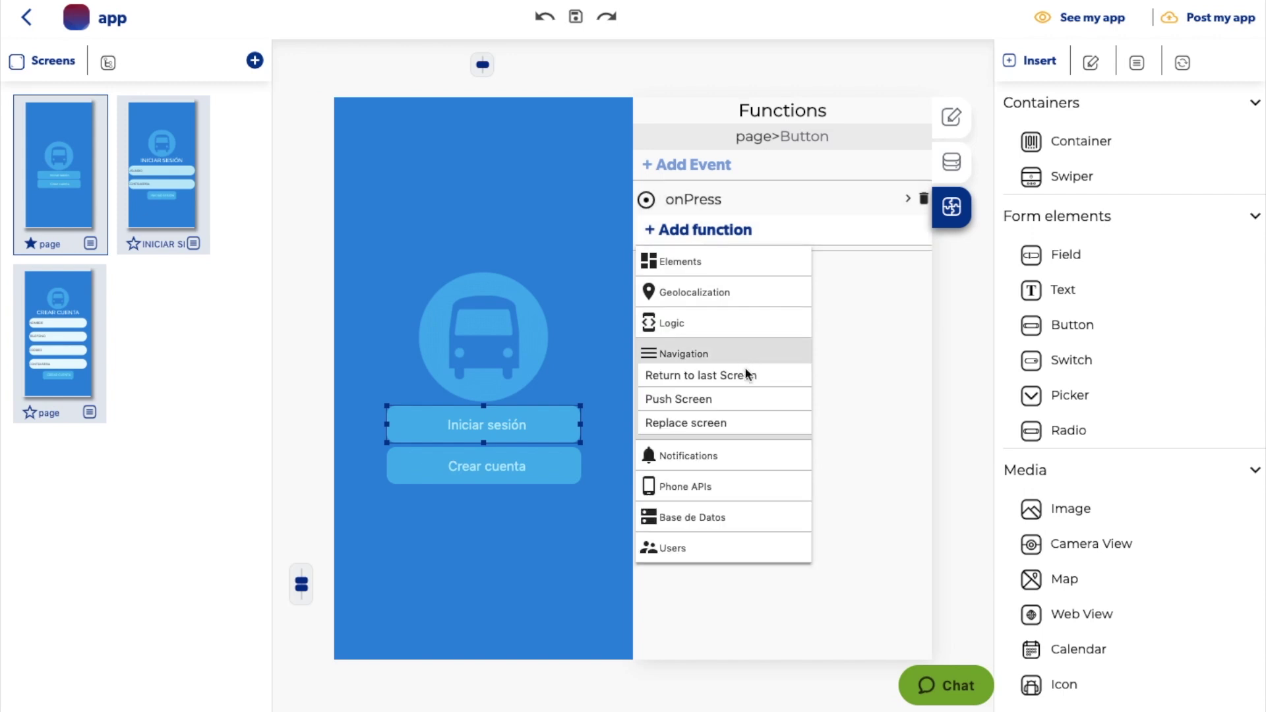
pyautogui.click(742, 397)
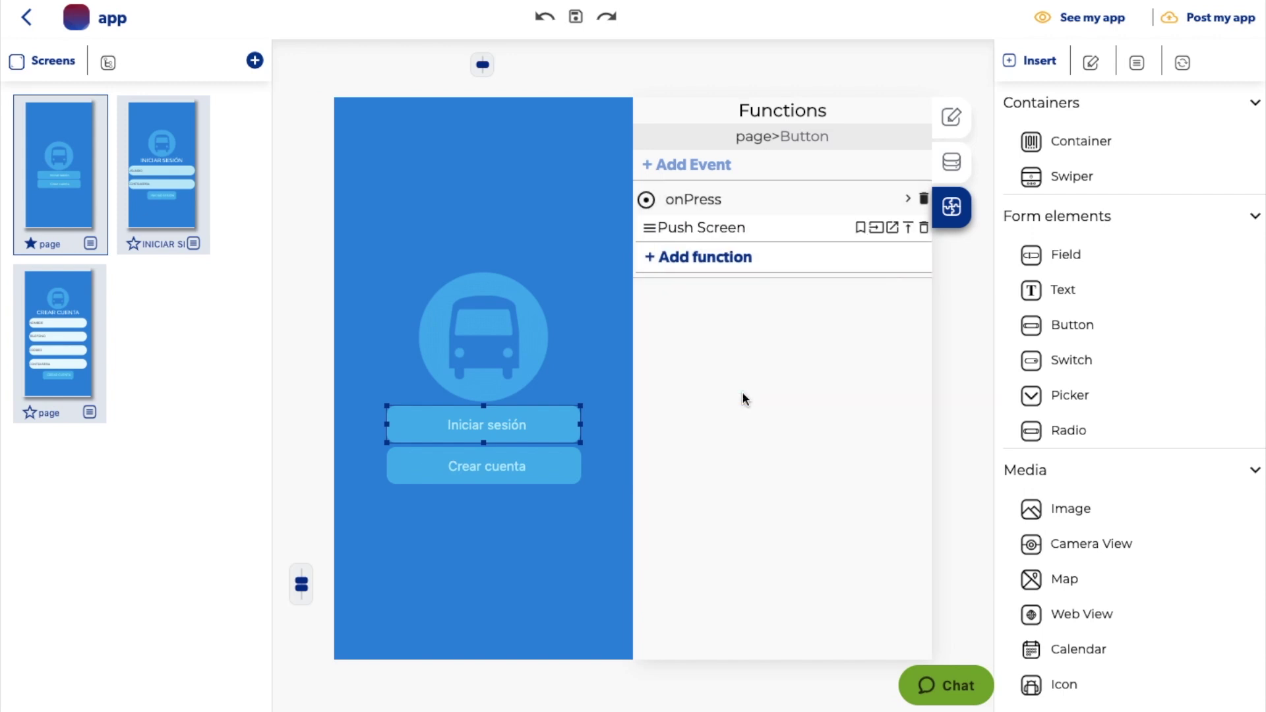
pyautogui.click(876, 228)
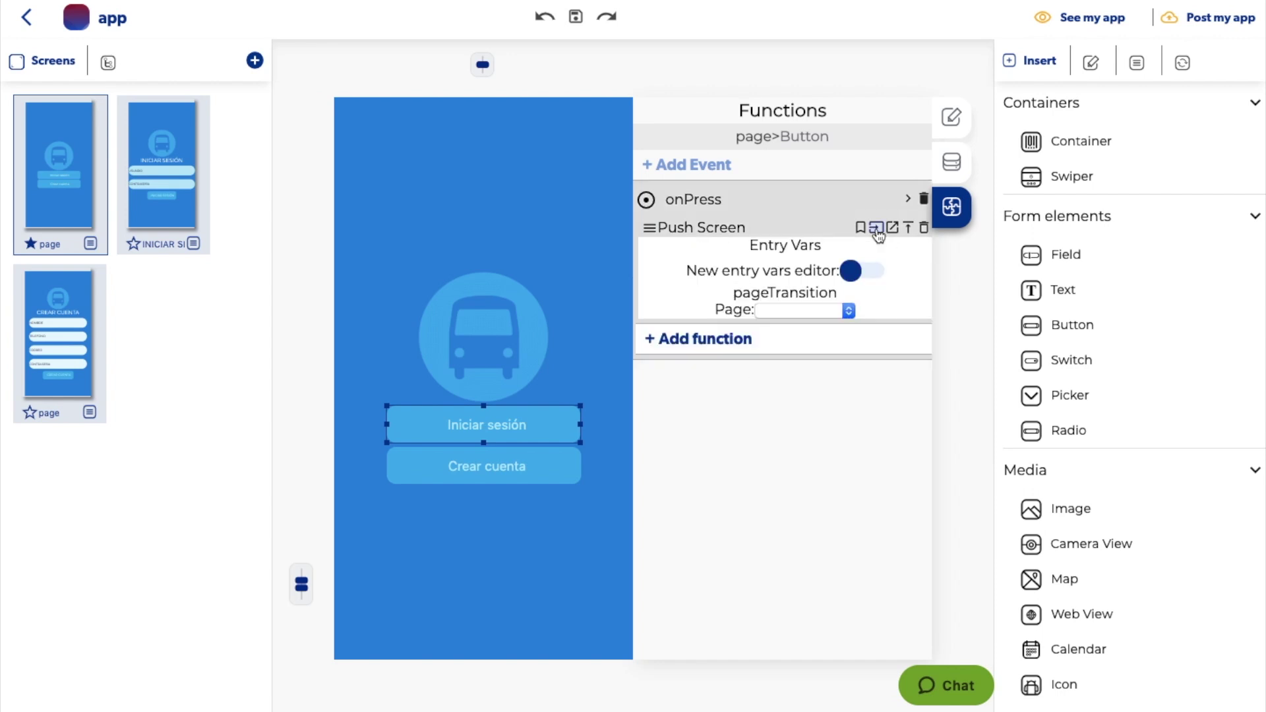
pyautogui.click(794, 312)
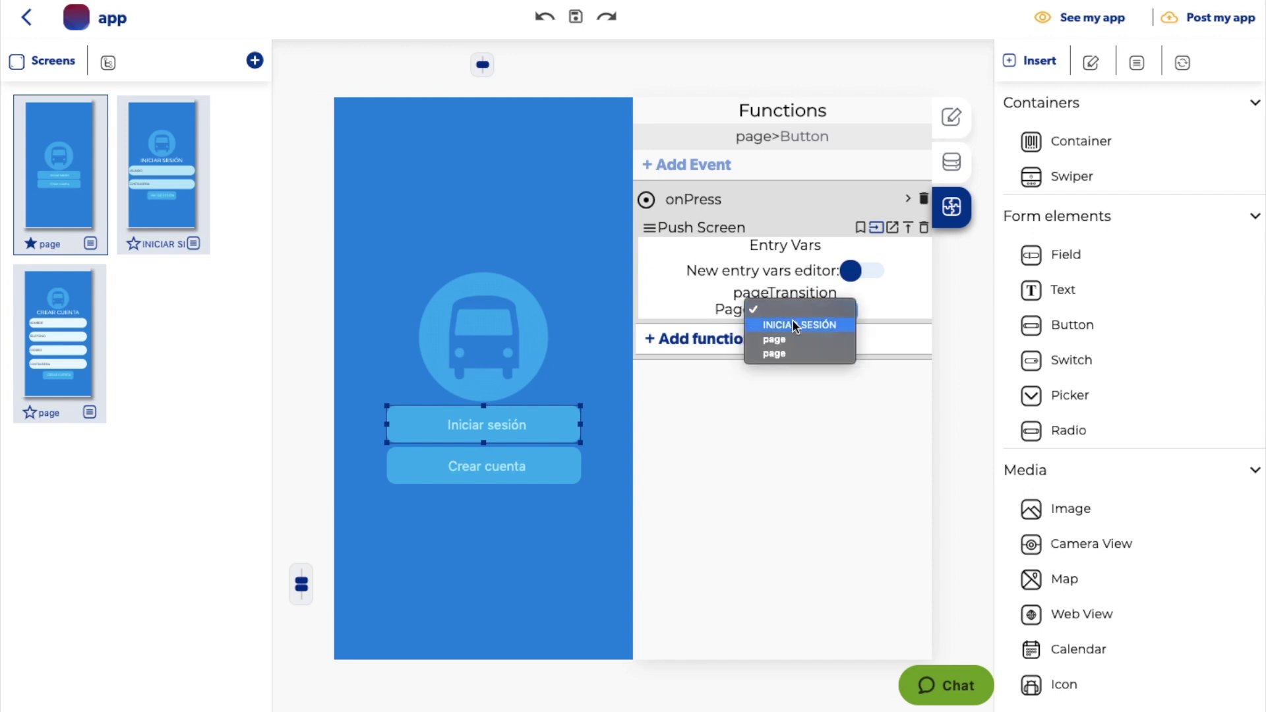
pyautogui.click(795, 324)
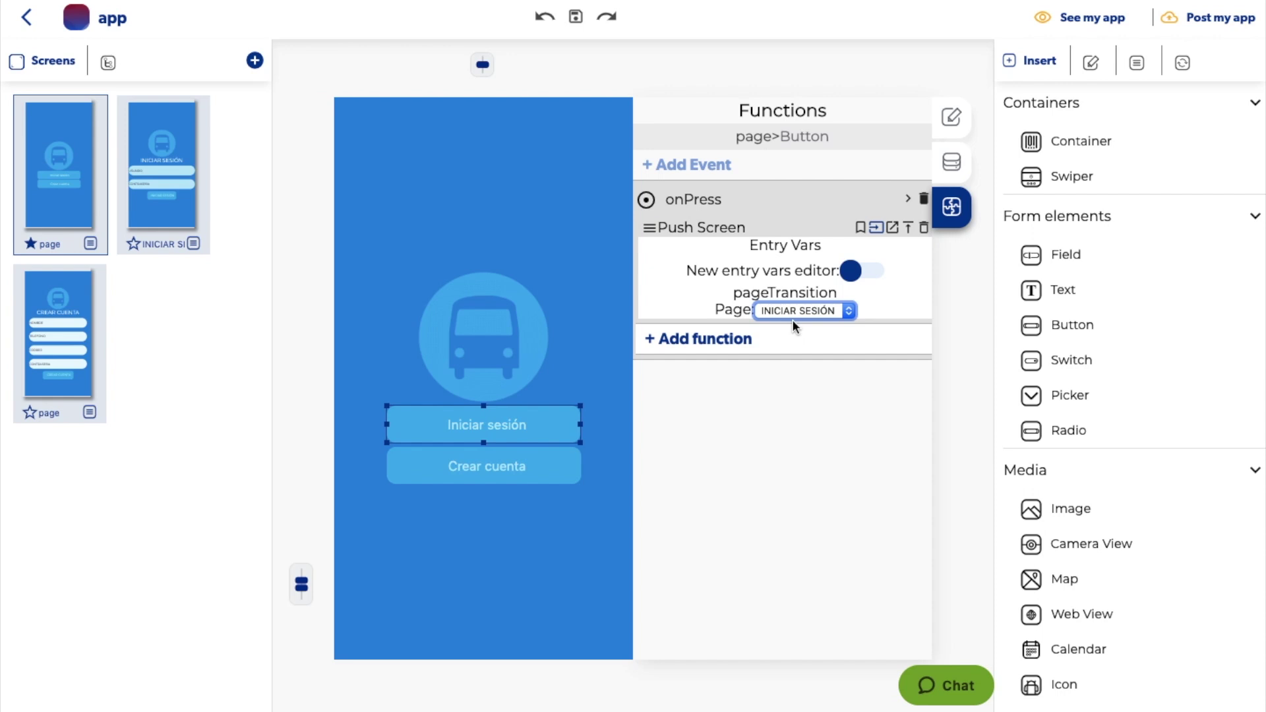
pyautogui.click(790, 374)
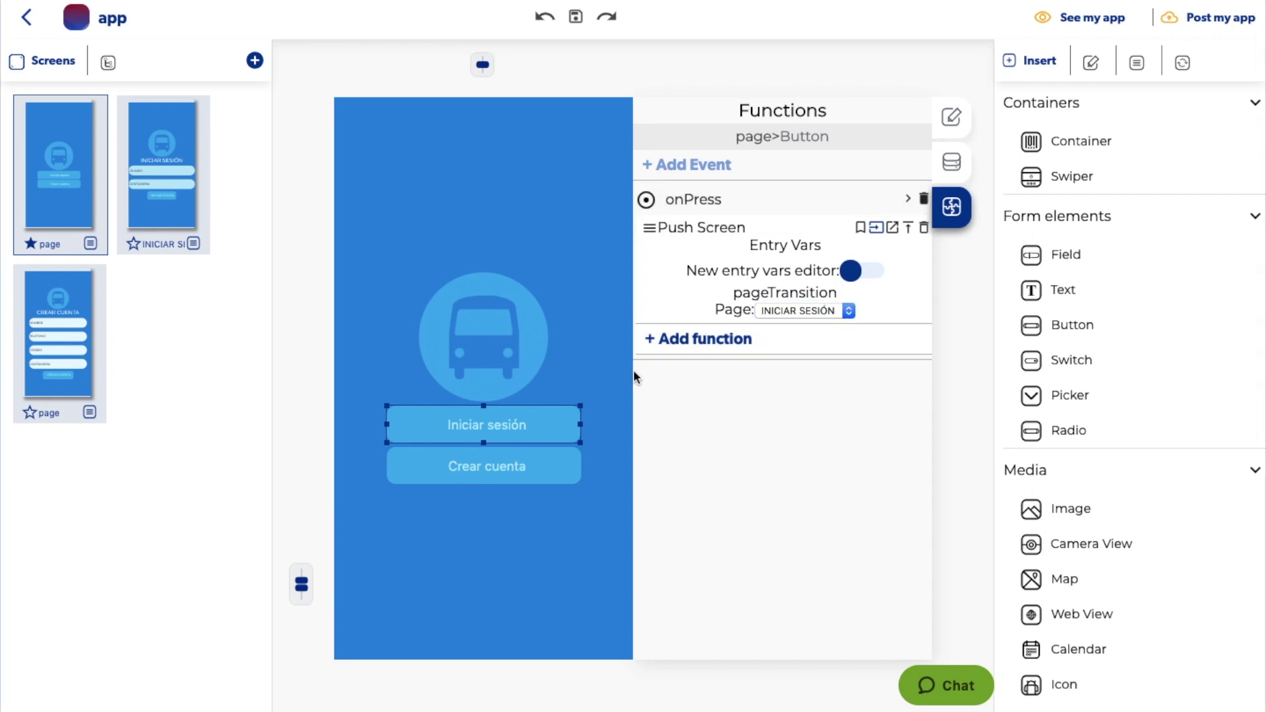
# Step: View the INICIAR SESIÓN screen, return to the first screen and select its Crear cuenta button
pyautogui.click(185, 174)
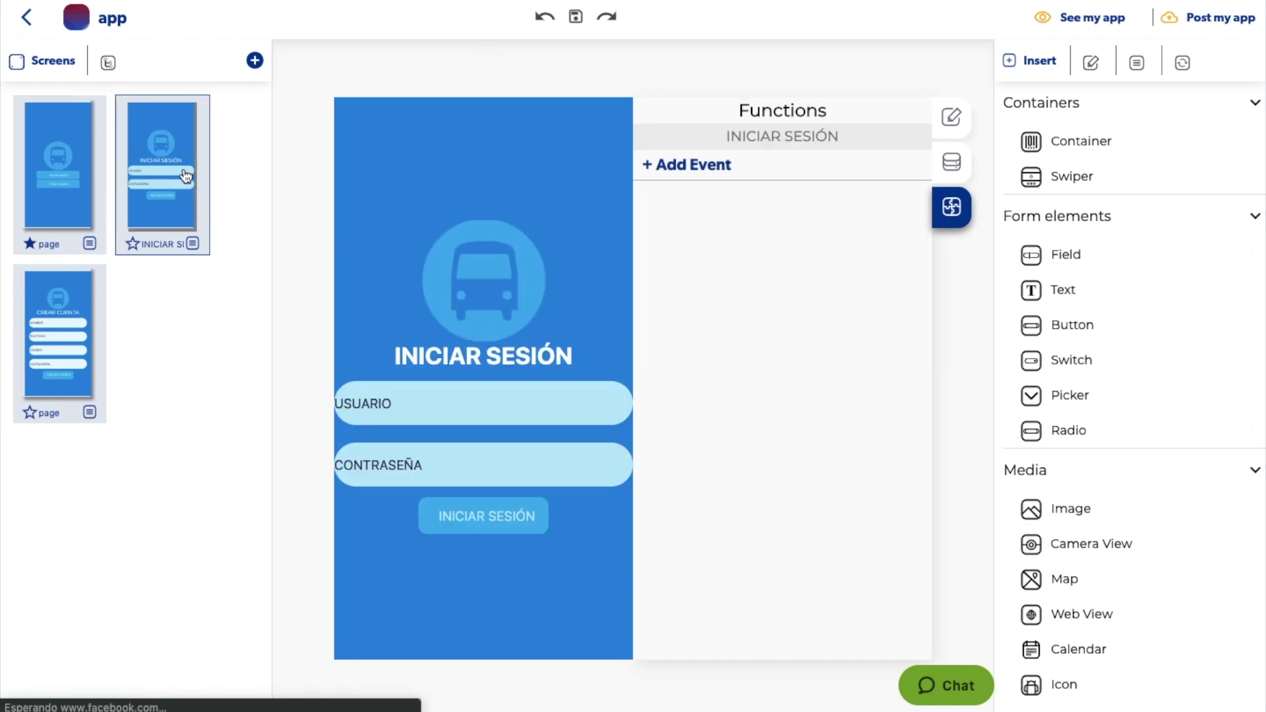
pyautogui.click(96, 191)
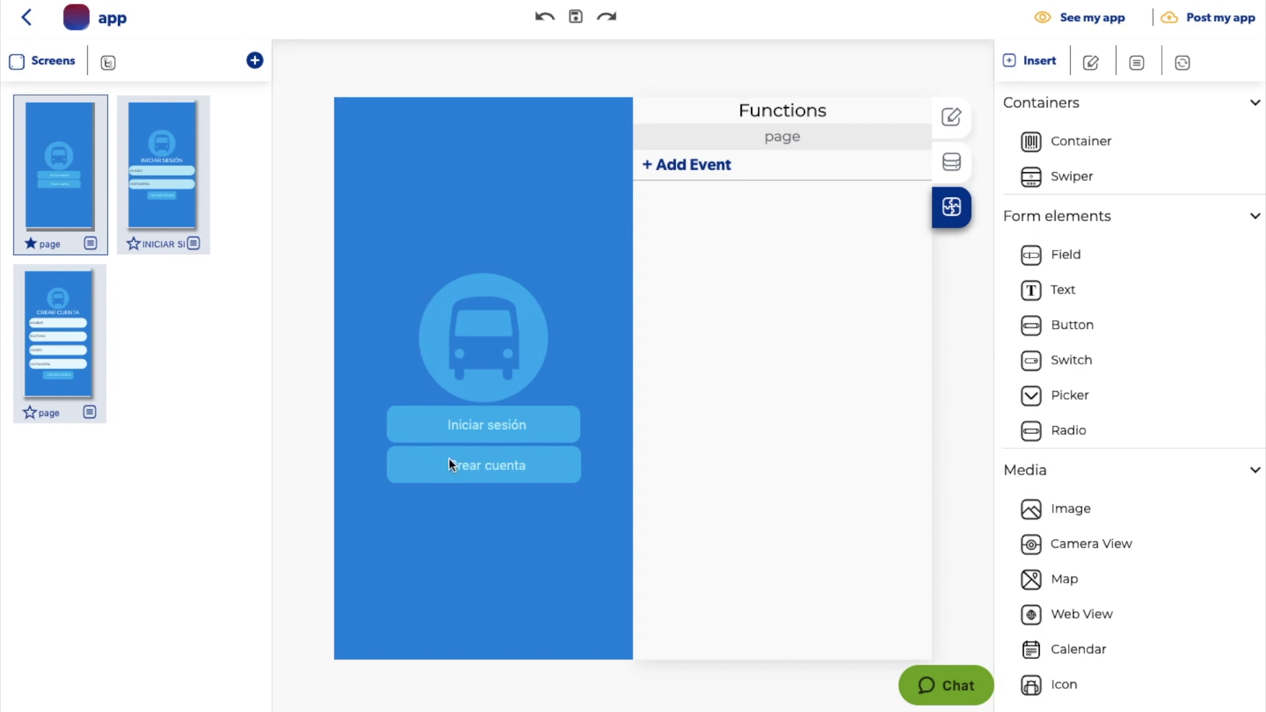
pyautogui.click(446, 467)
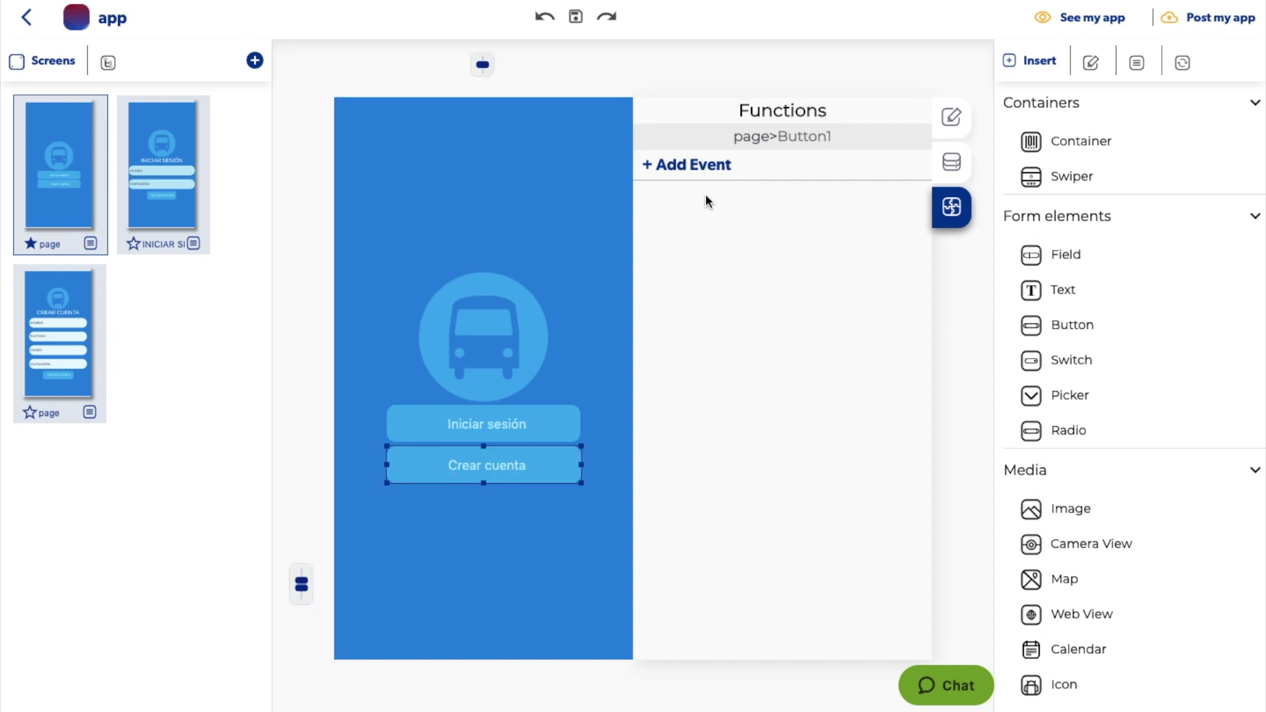